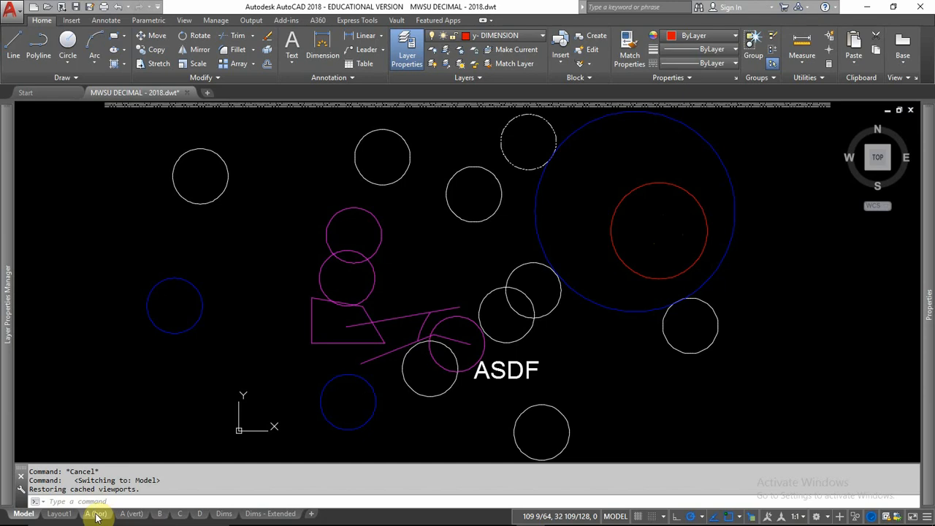
Switch from model space to the Layout1 paper space layout
{"action": "mouse_move", "coordinate": [93, 515]}
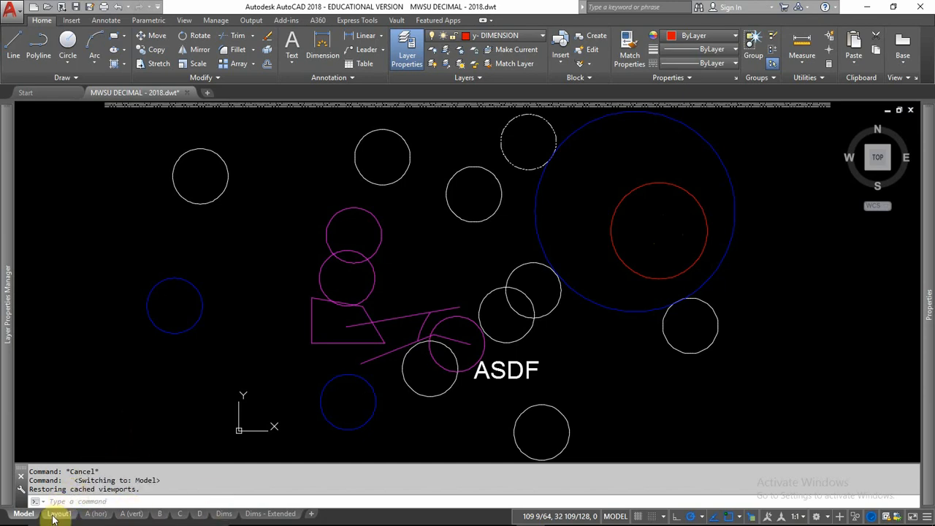
{"action": "mouse_move", "coordinate": [53, 516]}
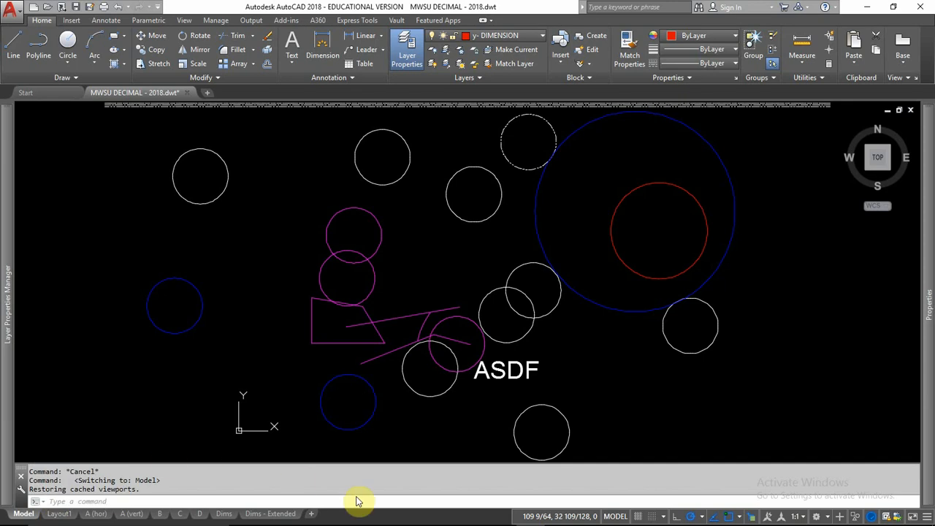
{"action": "left_click", "coordinate": [59, 515]}
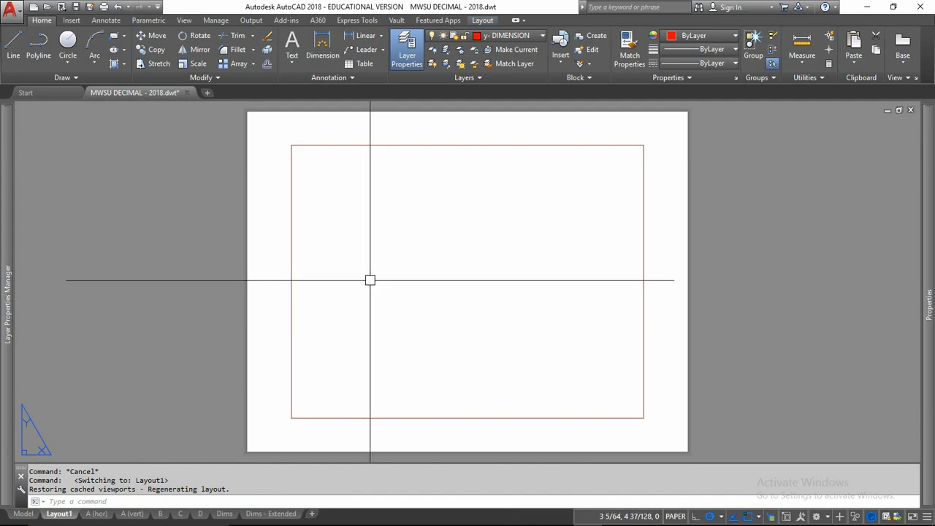
Stretch the viewport's upper-left corner inward, move it back out near its starting position, and deselect the viewport
{"action": "left_click", "coordinate": [291, 253]}
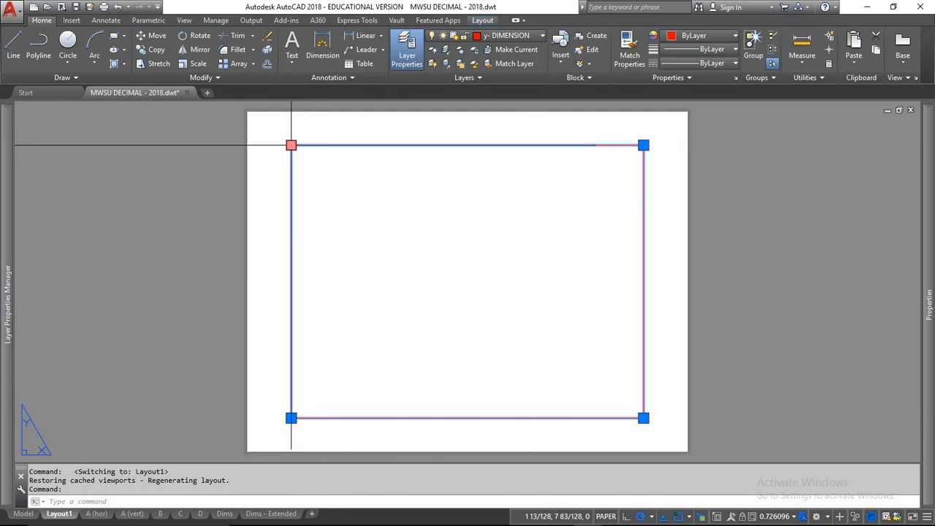
{"action": "left_click", "coordinate": [291, 145]}
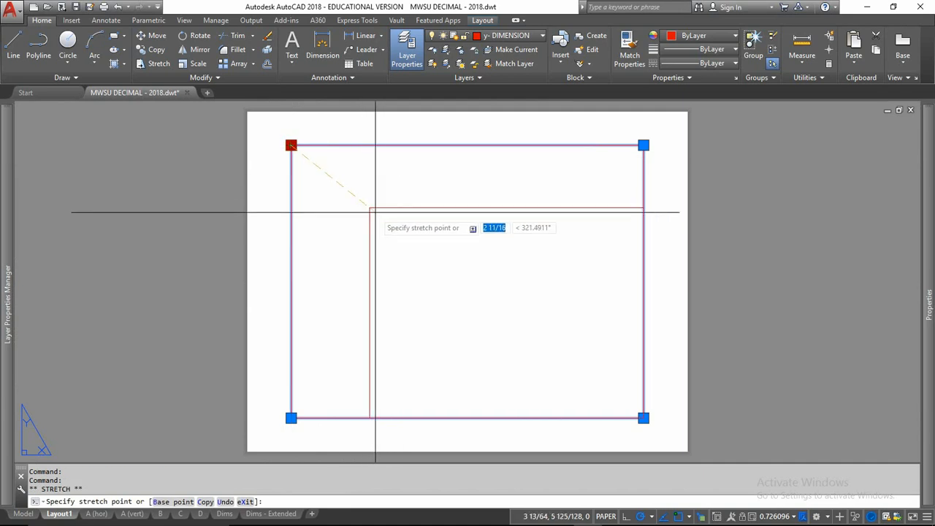
{"action": "left_click", "coordinate": [353, 198]}
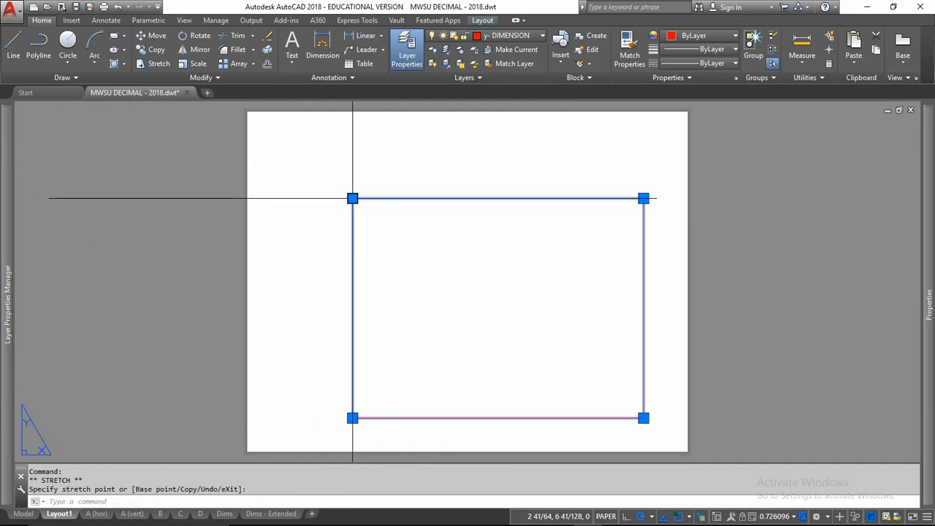
{"action": "left_click", "coordinate": [352, 198]}
{"action": "left_click", "coordinate": [292, 149]}
{"action": "left_click", "coordinate": [292, 149]}
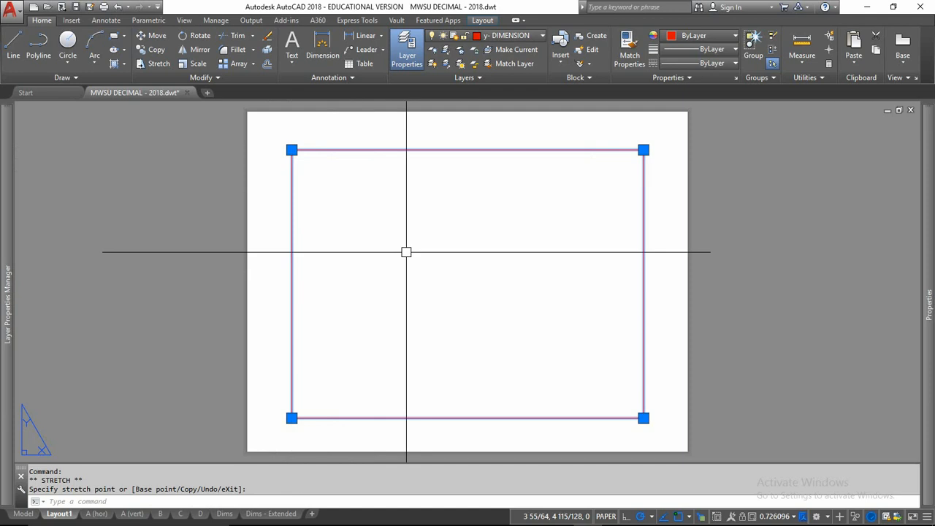
{"action": "left_click", "coordinate": [377, 258]}
{"action": "key", "text": "Escape"}
{"action": "key", "text": "Escape"}
{"action": "key", "text": "Escape"}
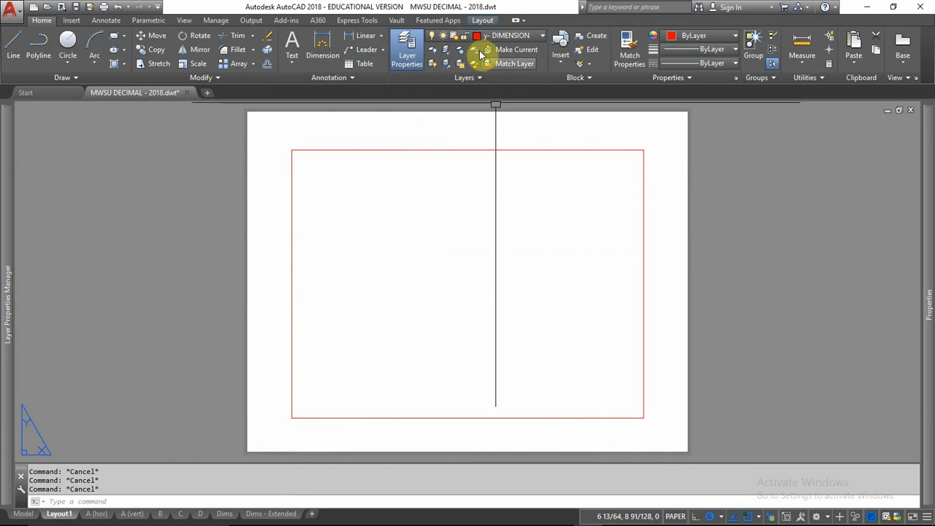
Look through the available viewport creation types and the viewport lock options for this layout
{"action": "left_click", "coordinate": [481, 21]}
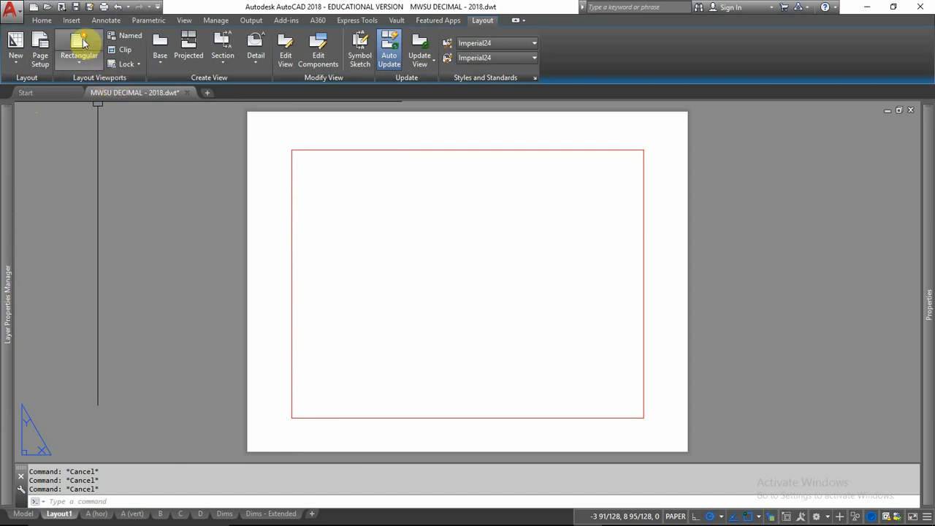
{"action": "left_click", "coordinate": [80, 65]}
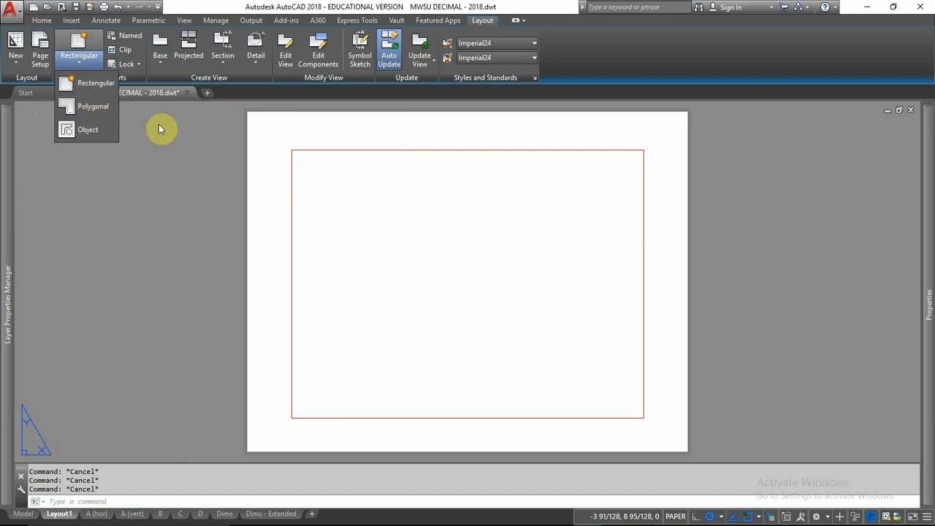
{"action": "left_click", "coordinate": [138, 62]}
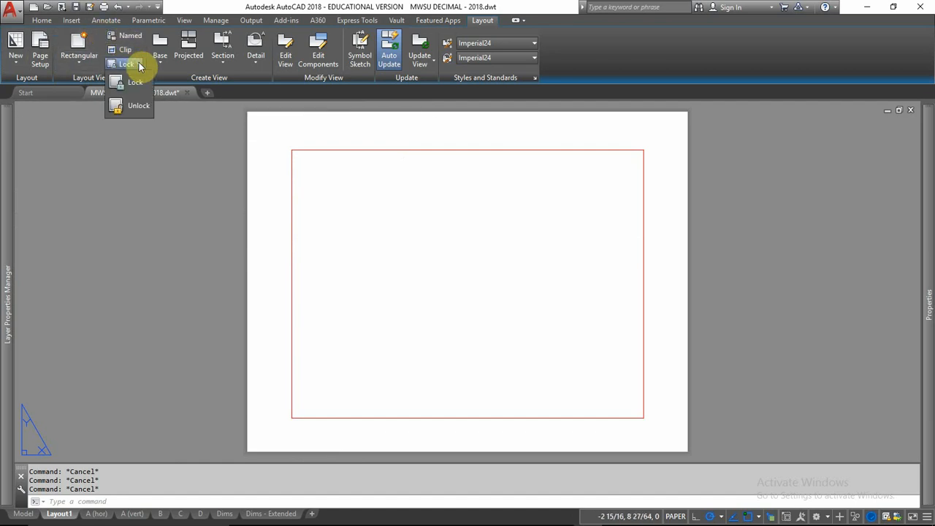
{"action": "left_click", "coordinate": [138, 66]}
{"action": "left_click", "coordinate": [146, 138]}
{"action": "left_click", "coordinate": [142, 143]}
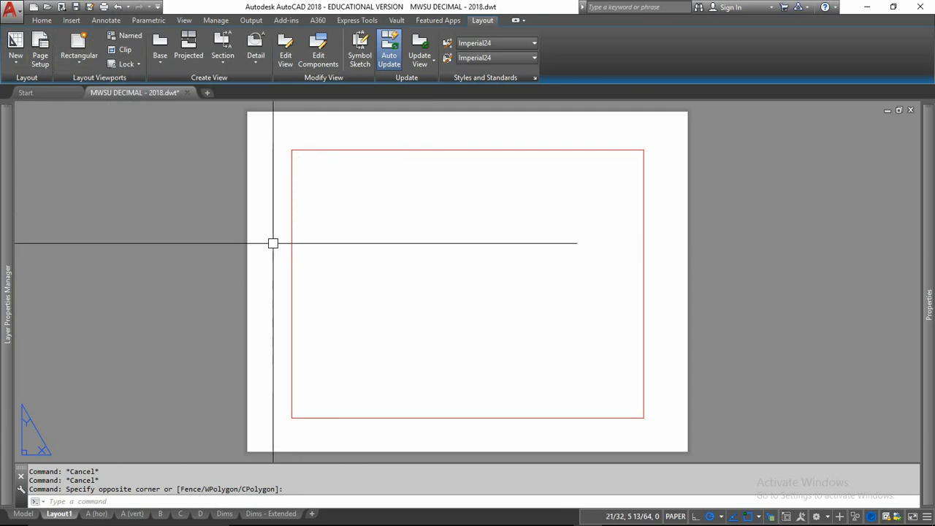
Erase the existing viewport from Layout1
{"action": "left_click", "coordinate": [294, 227]}
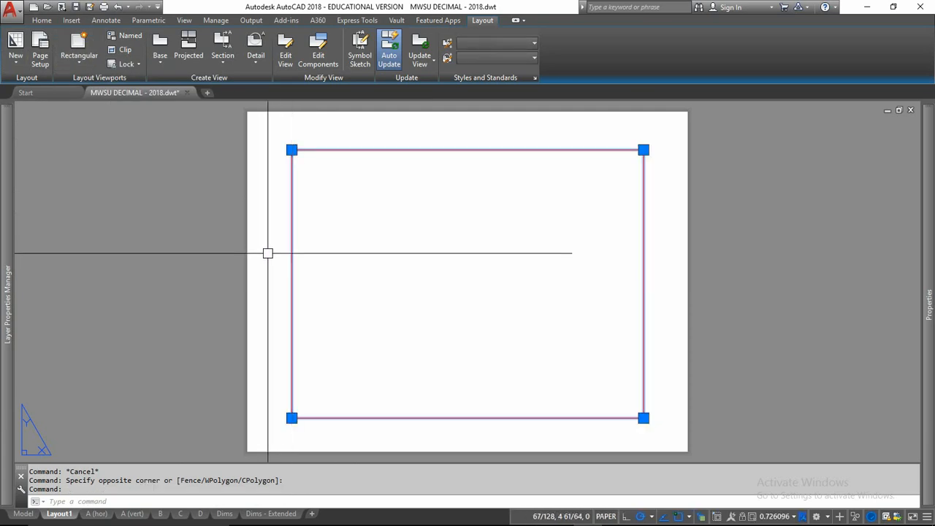
{"action": "type", "text": "e"}
{"action": "key", "text": "Return"}
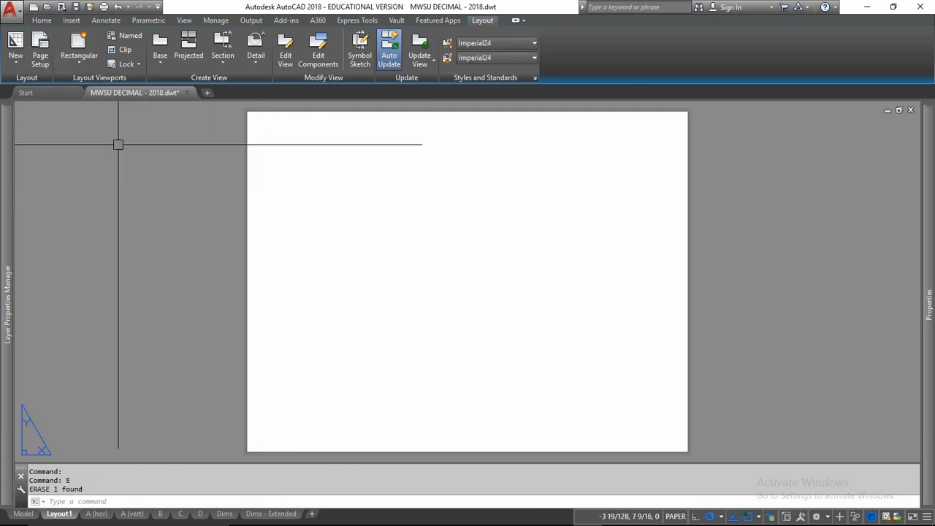
Create a rectangular viewport covering roughly the upper-left quarter of the Layout1 sheet
{"action": "left_click", "coordinate": [79, 47]}
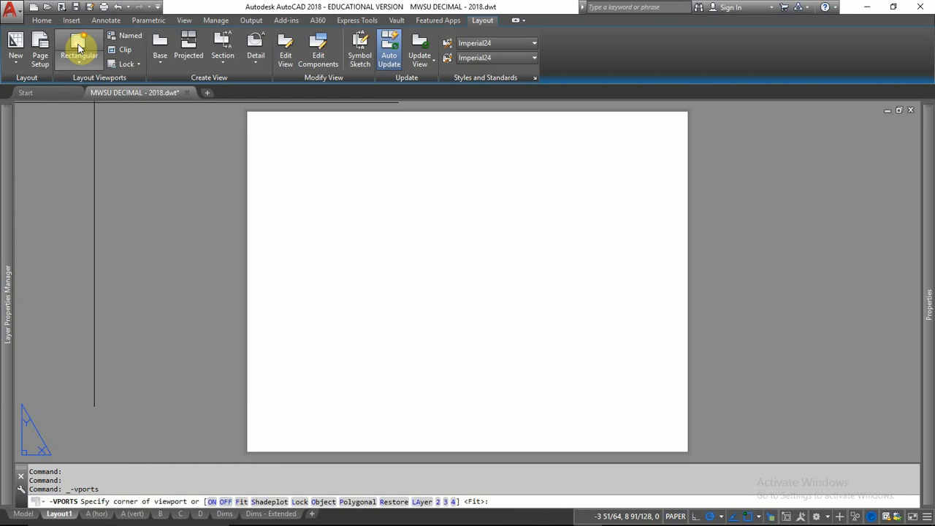
{"action": "left_click", "coordinate": [274, 134]}
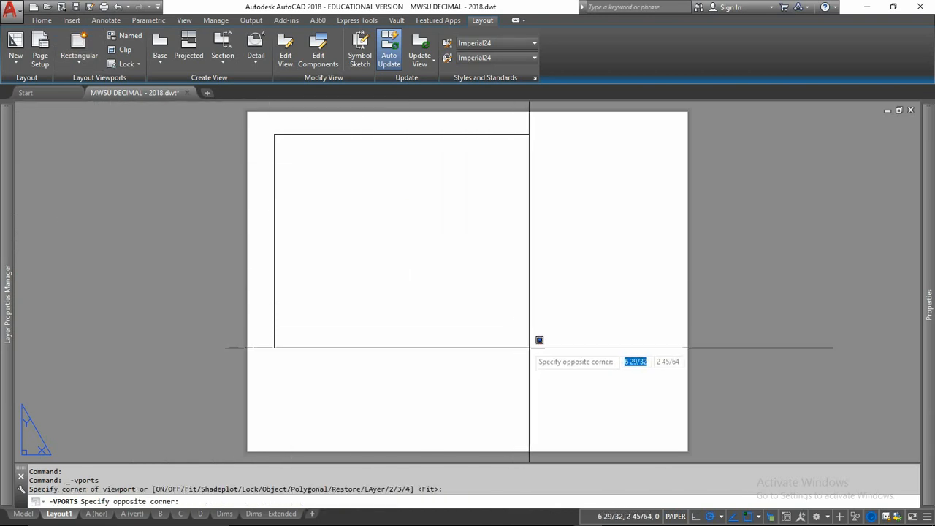
{"action": "left_click", "coordinate": [486, 308]}
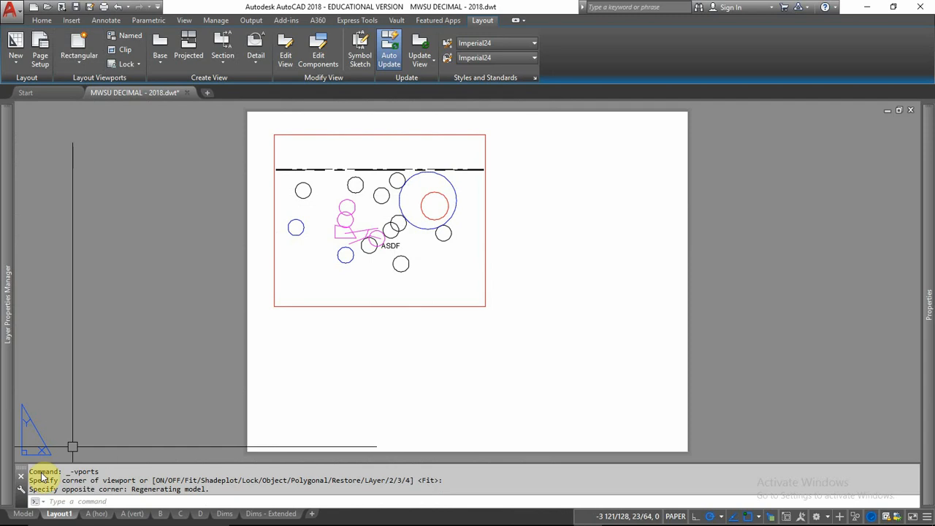
Switch to model space, zoom to the drawing extents, and view the layer list
{"action": "left_click", "coordinate": [22, 515]}
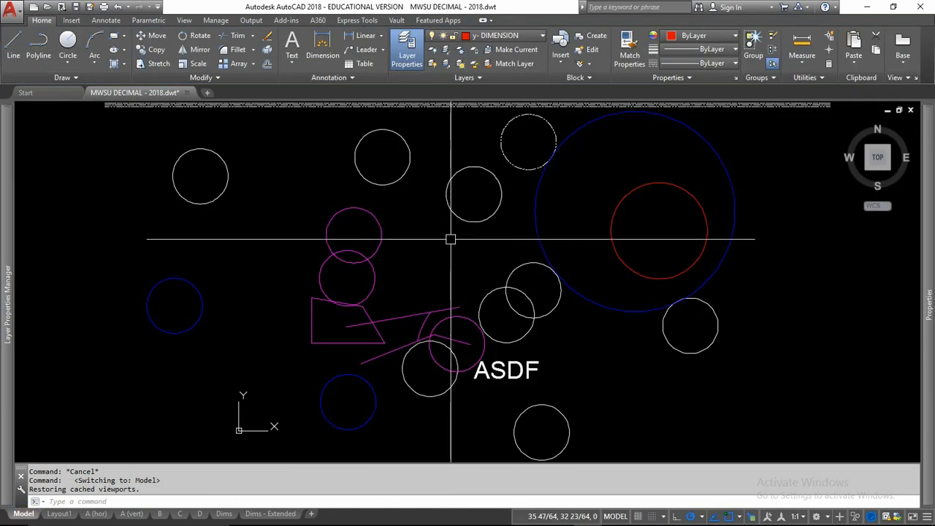
{"action": "type", "text": "z"}
{"action": "key", "text": "Return"}
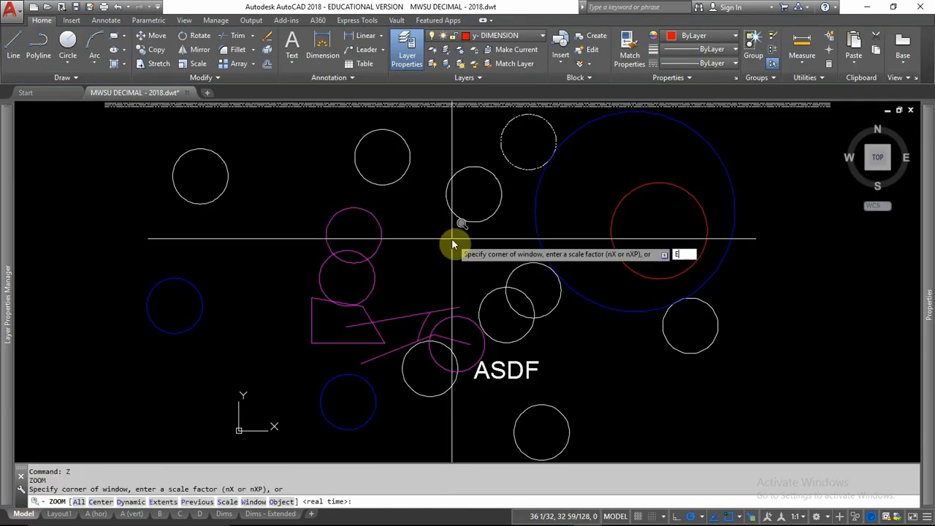
{"action": "type", "text": "E"}
{"action": "key", "text": "Return"}
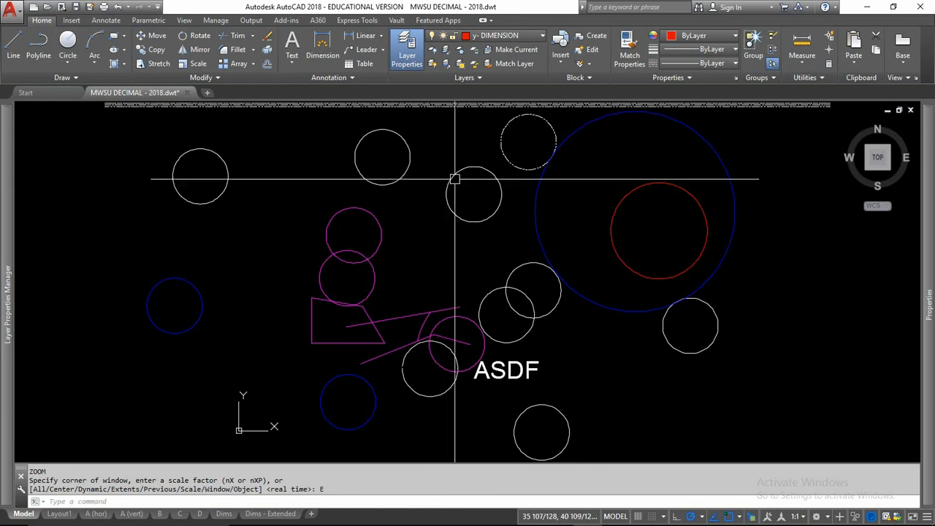
{"action": "left_click", "coordinate": [491, 36]}
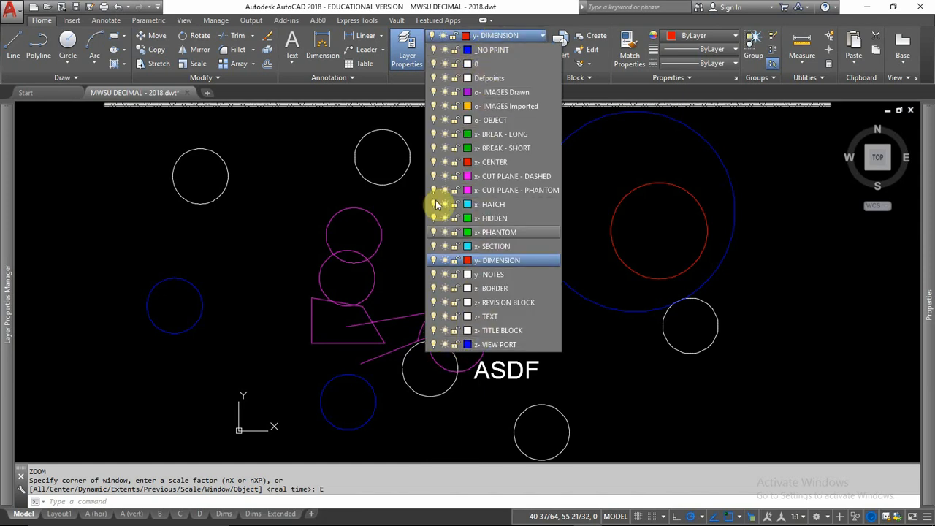
{"action": "left_click", "coordinate": [317, 196]}
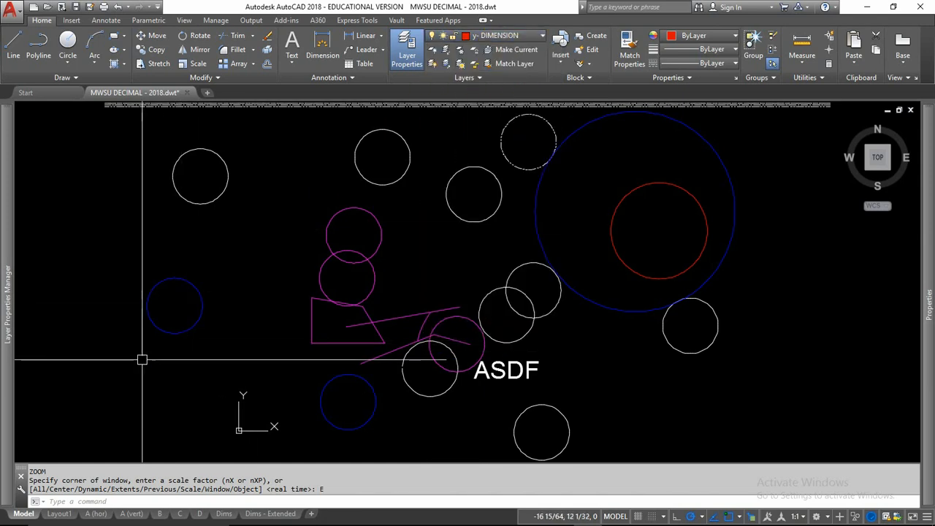
Return to Layout1 and stretch the viewport's upper-left corner outward and its lower-right corner slightly inward
{"action": "left_click", "coordinate": [60, 514]}
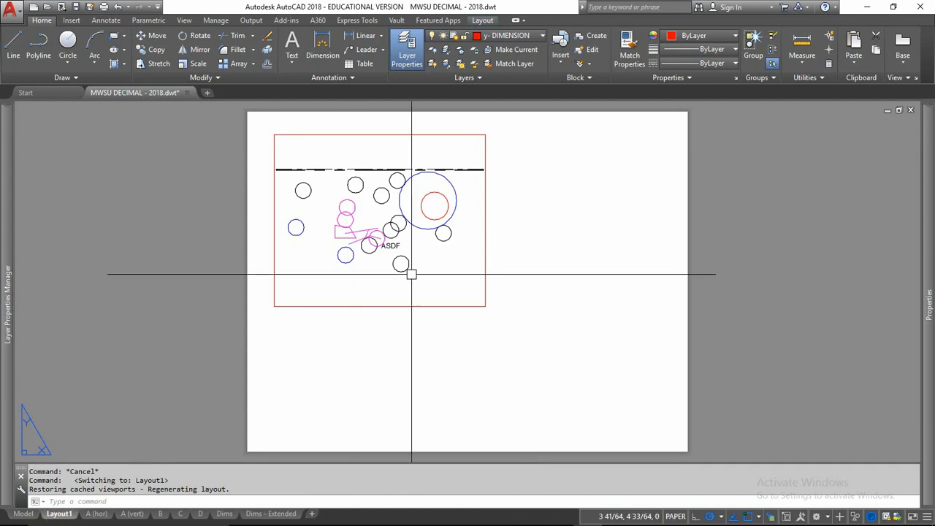
{"action": "left_click", "coordinate": [506, 202]}
{"action": "left_click", "coordinate": [460, 219]}
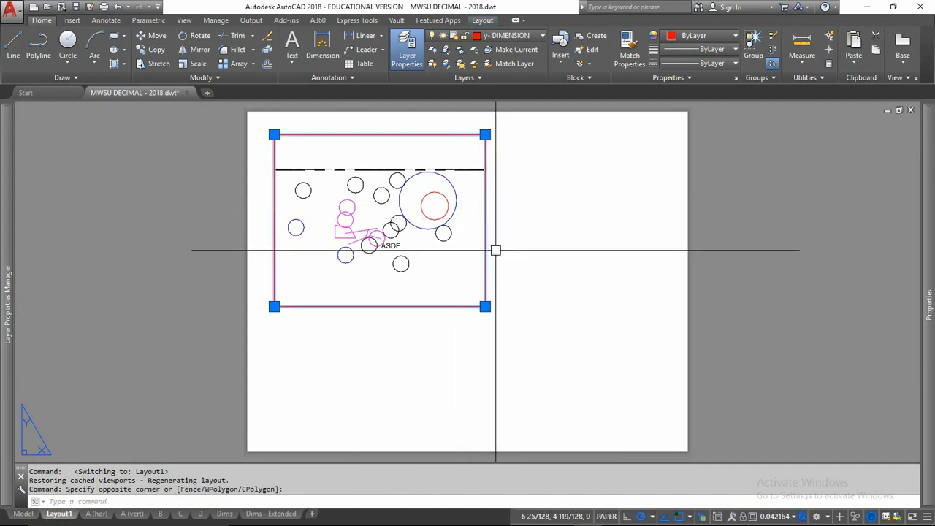
{"action": "left_click", "coordinate": [274, 135]}
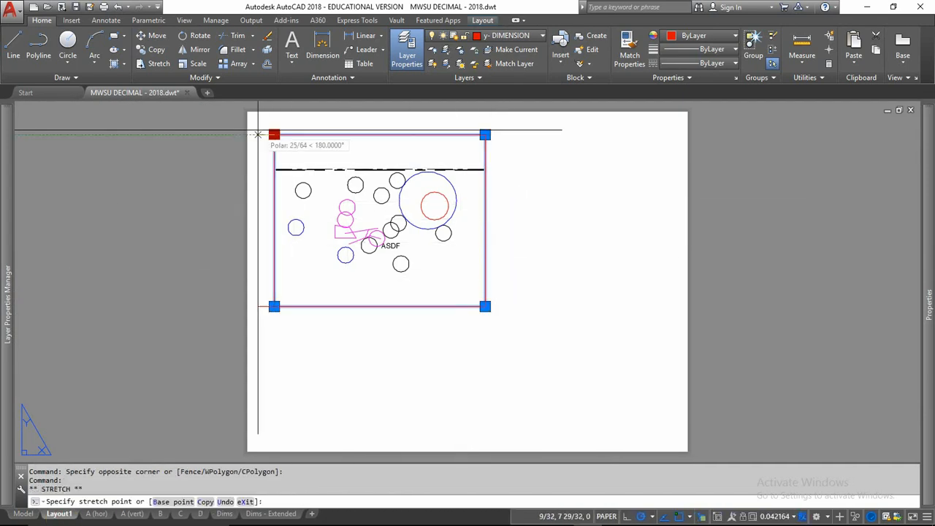
{"action": "left_click", "coordinate": [485, 306]}
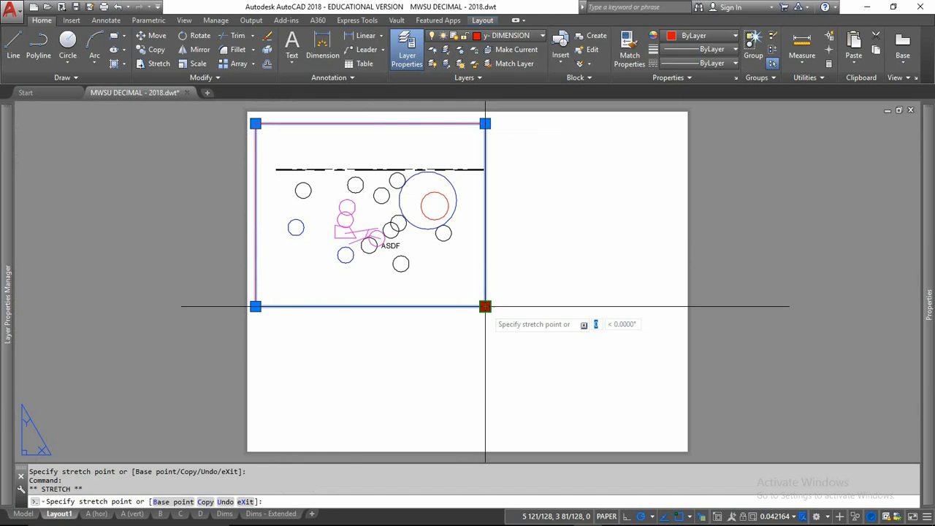
{"action": "left_click", "coordinate": [471, 296]}
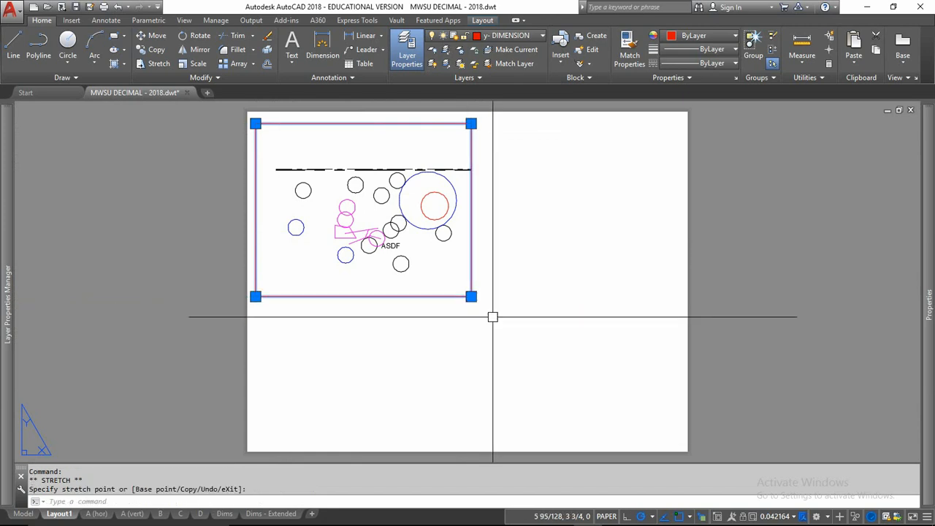
Enter and leave the viewport's model space, and stretch its lower-right corner so the right side meets the large blue circle's edge
{"action": "double_click", "coordinate": [413, 231]}
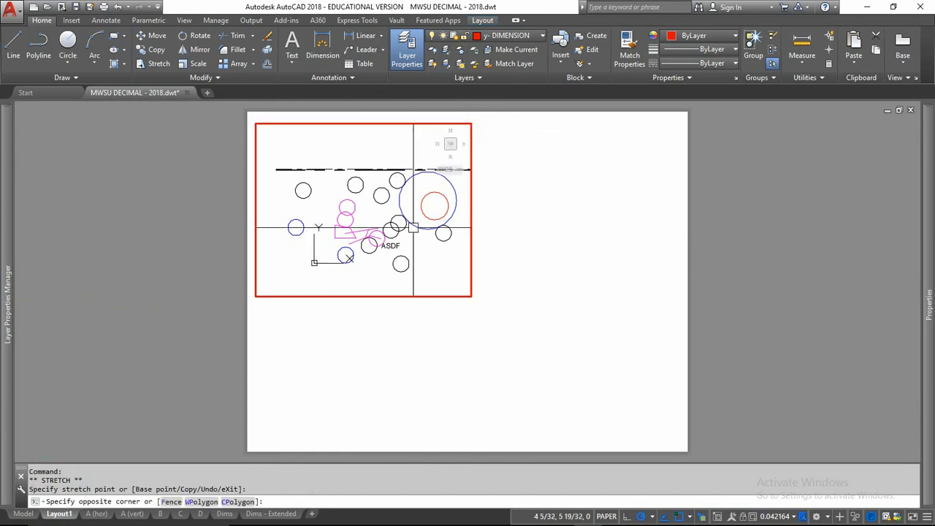
{"action": "double_click", "coordinate": [480, 283]}
{"action": "left_click", "coordinate": [474, 283]}
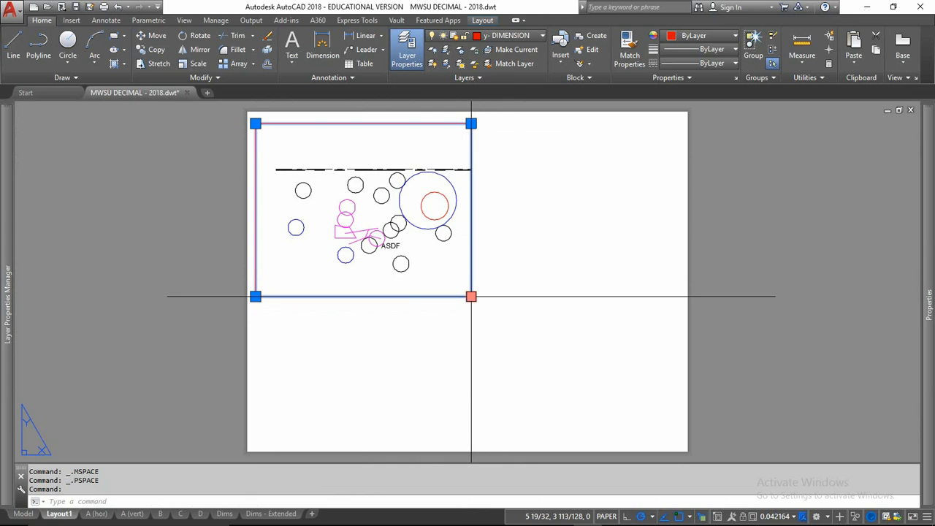
{"action": "left_click", "coordinate": [471, 297]}
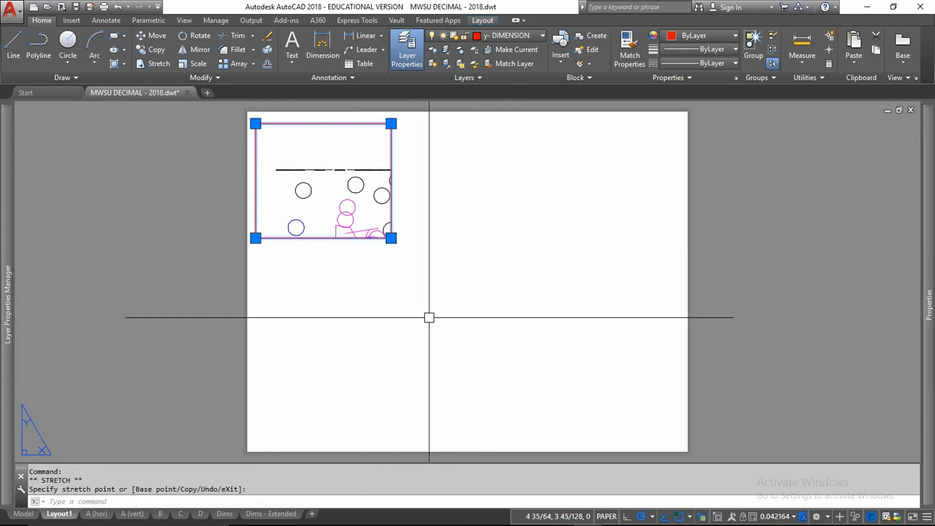
{"action": "left_click", "coordinate": [457, 295]}
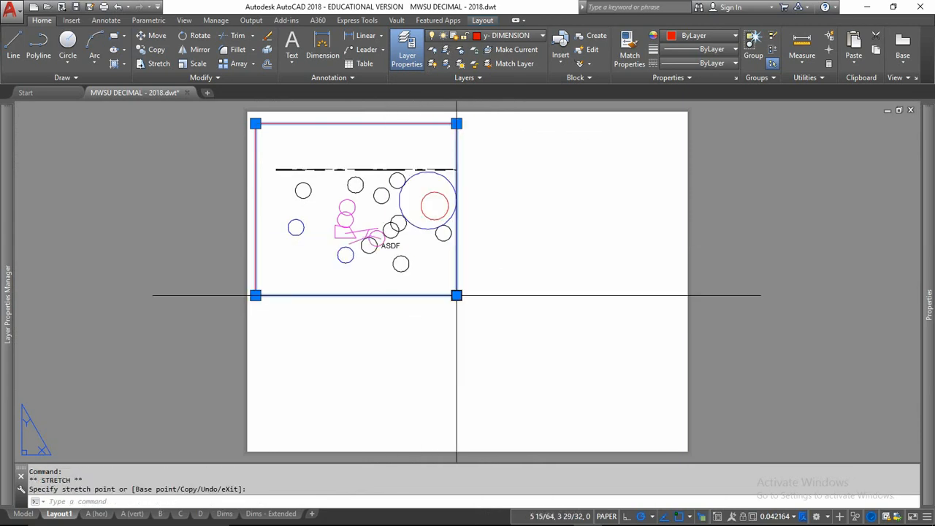
{"action": "left_click", "coordinate": [523, 256]}
{"action": "key", "text": "Escape"}
{"action": "key", "text": "Escape"}
{"action": "key", "text": "Escape"}
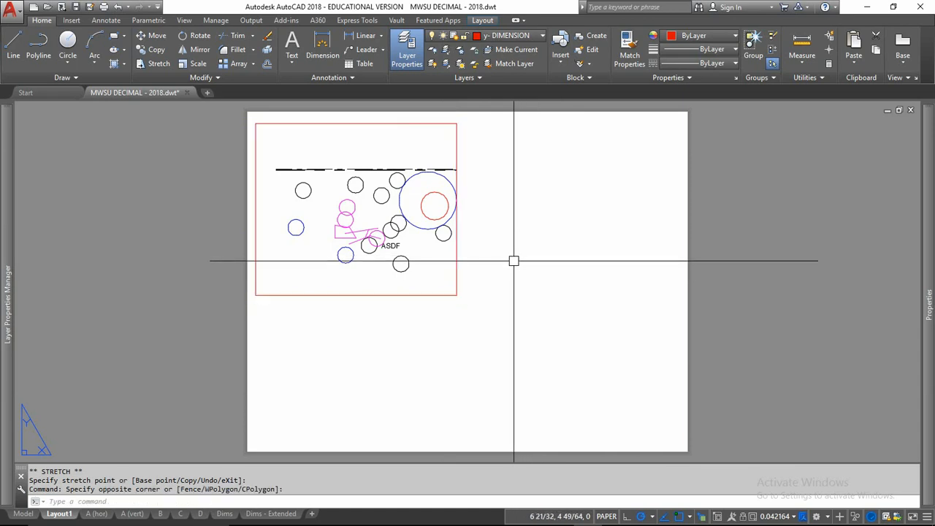
Create a second, slightly smaller rectangular viewport in the sheet's upper-right area beside the first one
{"action": "left_click", "coordinate": [482, 20]}
{"action": "left_click", "coordinate": [80, 45]}
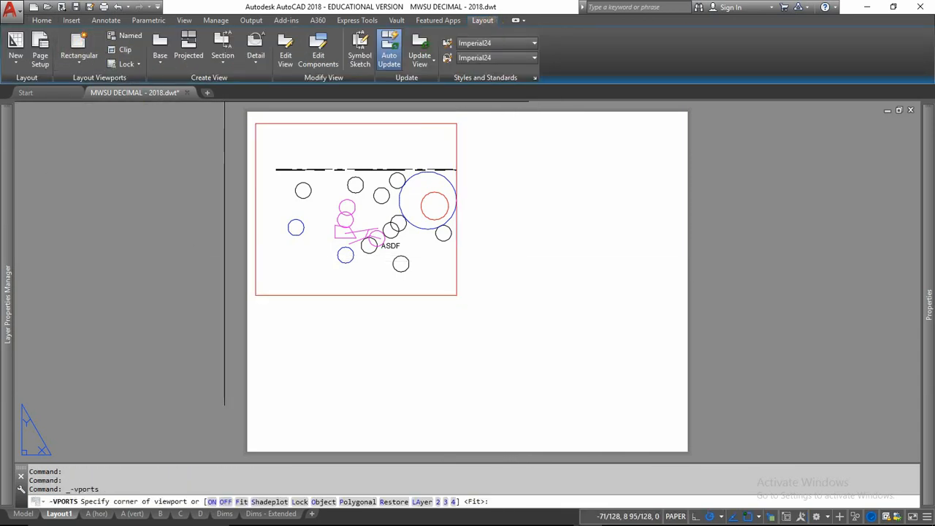
{"action": "left_click", "coordinate": [478, 126]}
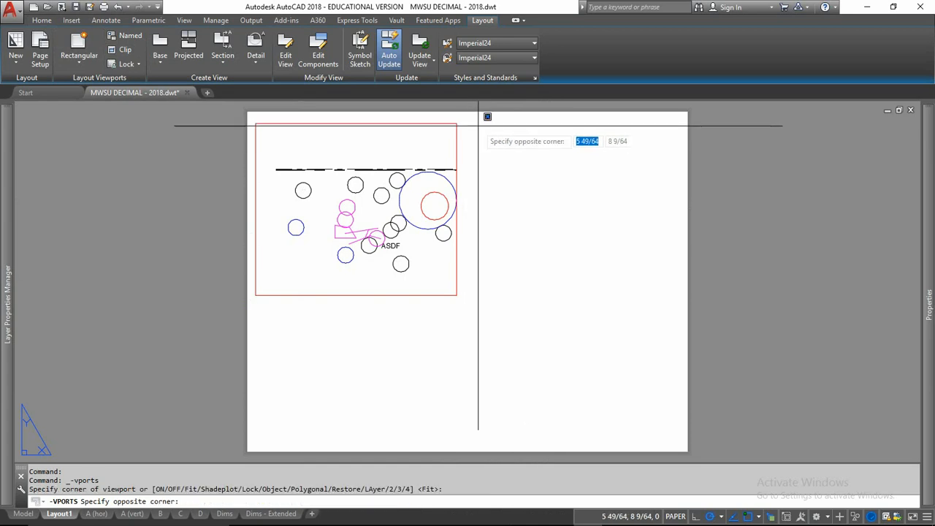
{"action": "left_click", "coordinate": [662, 257]}
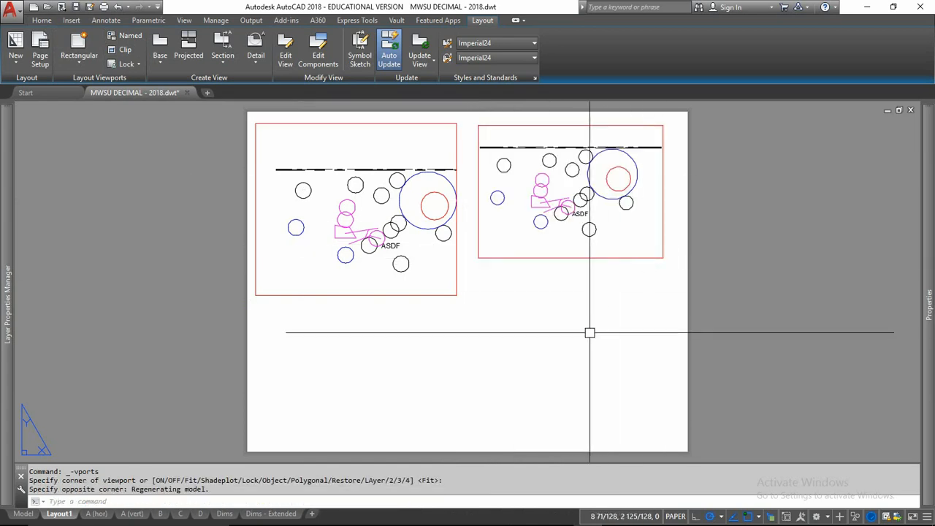
Create a third, small rectangular viewport on the sheet just below the upper-right viewport
{"action": "key", "text": "Return"}
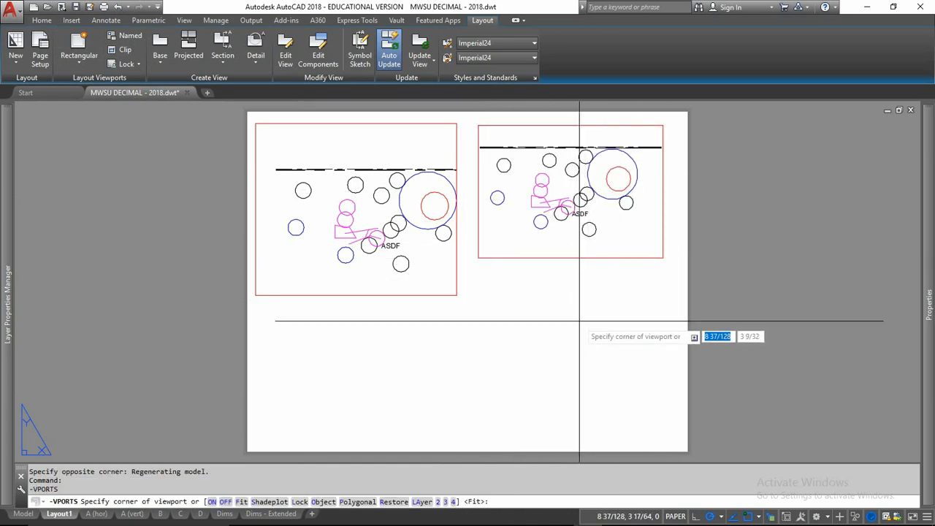
{"action": "left_click", "coordinate": [589, 269]}
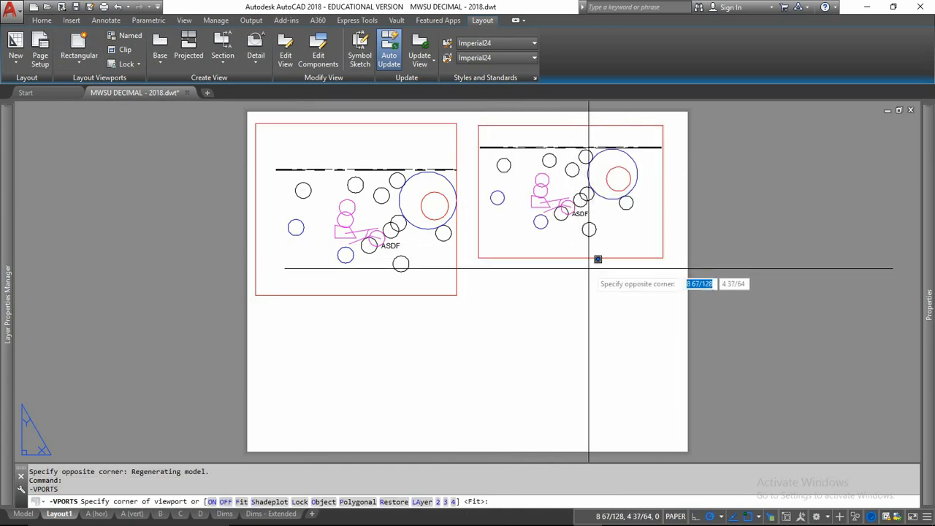
{"action": "left_click", "coordinate": [657, 328]}
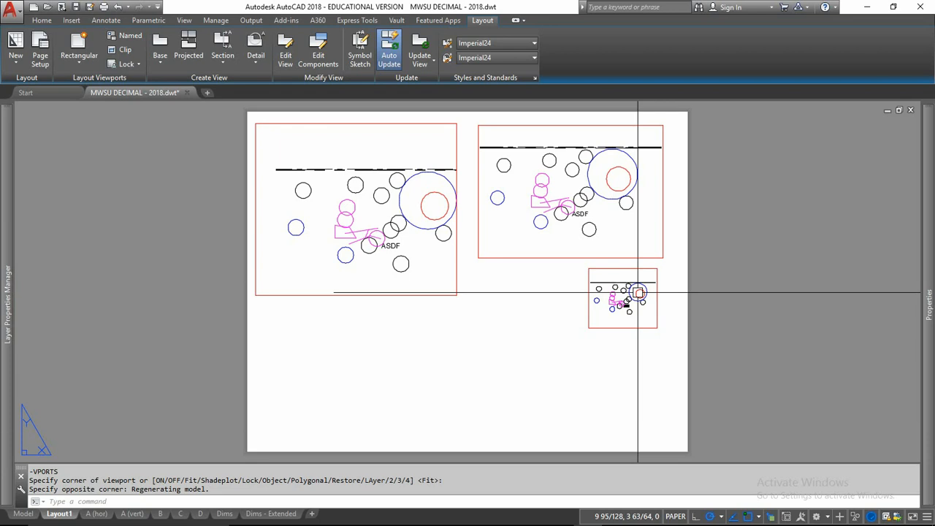
Create a tall narrow viewport near the sheet's bottom edge and a thin wide viewport beside it
{"action": "key", "text": "Return"}
{"action": "left_click", "coordinate": [498, 348]}
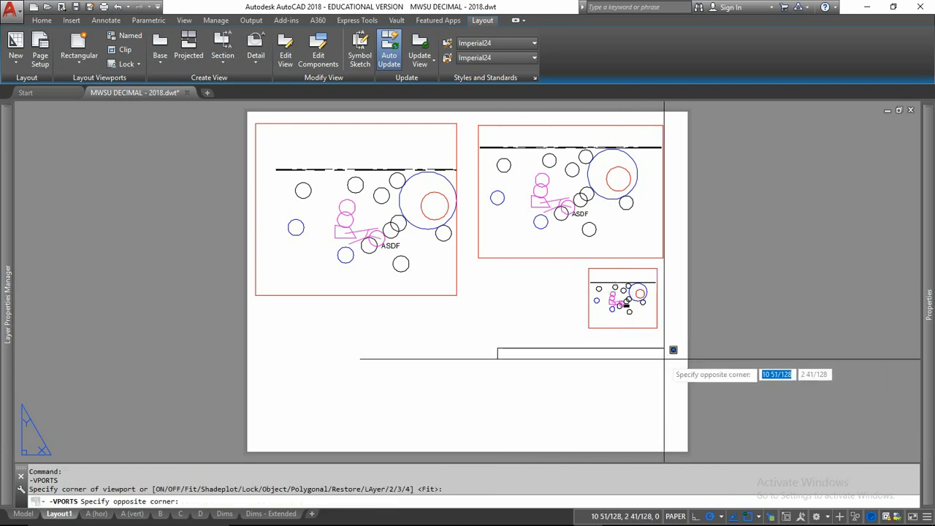
{"action": "left_click", "coordinate": [541, 442]}
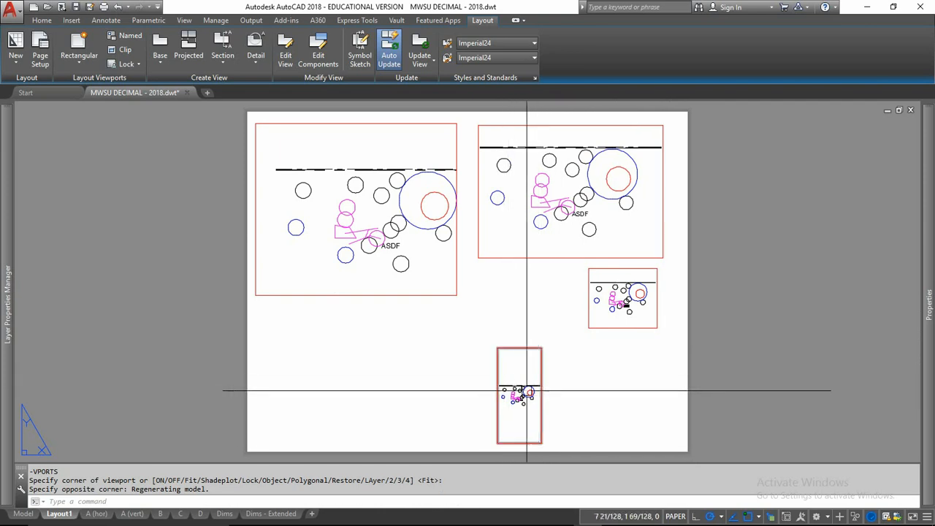
{"action": "key", "text": "Return"}
{"action": "left_click", "coordinate": [551, 358]}
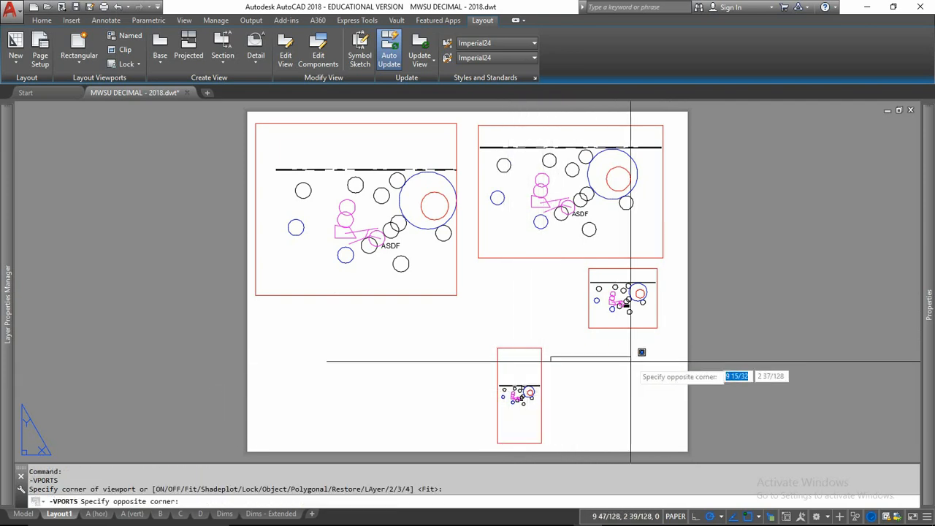
{"action": "left_click", "coordinate": [667, 364]}
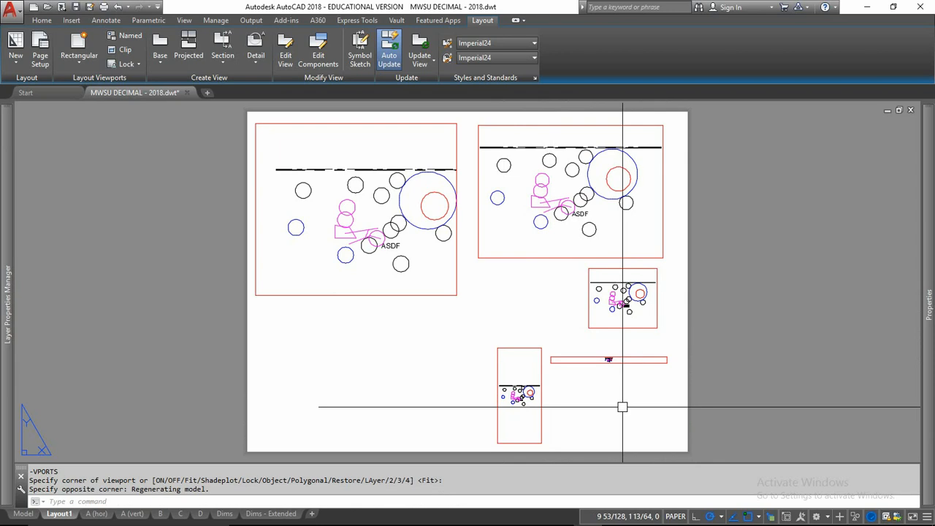
Erase the thin wide viewport and the tall narrow viewport from the sheet's lower area
{"action": "left_click", "coordinate": [639, 343]}
{"action": "left_click", "coordinate": [584, 387]}
{"action": "key", "text": "Return"}
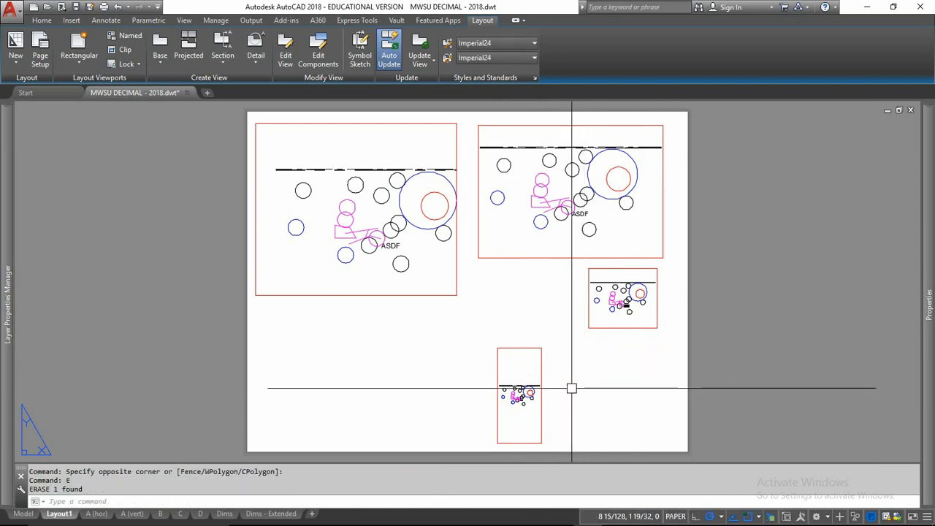
{"action": "left_click", "coordinate": [550, 370]}
{"action": "left_click", "coordinate": [506, 389]}
{"action": "key", "text": "Return"}
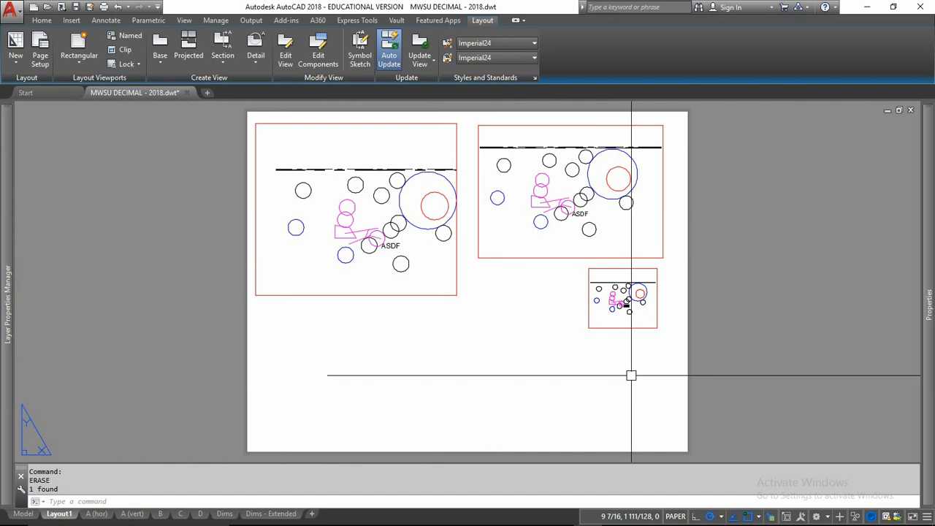
Enter model space in the sheet's upper-left viewport and make the upper-right and small viewports active in turn
{"action": "double_click", "coordinate": [297, 258]}
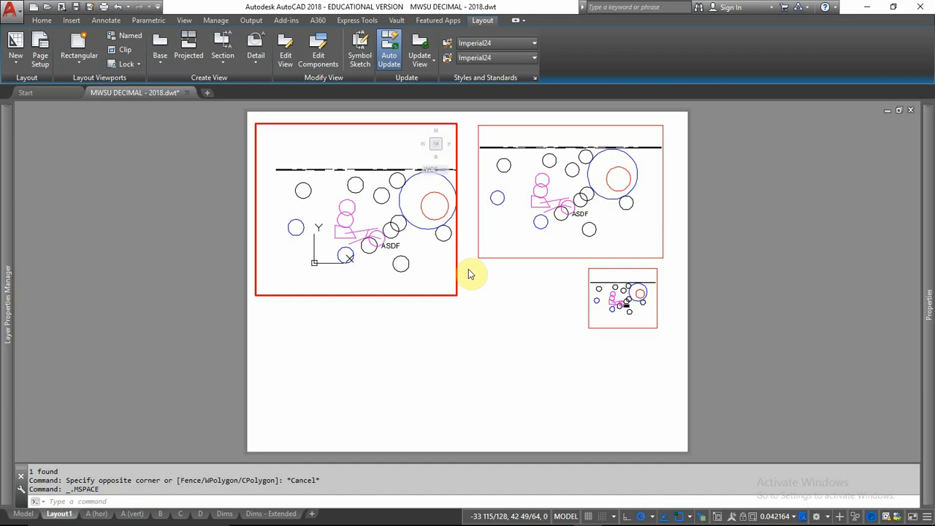
{"action": "left_click", "coordinate": [516, 220]}
{"action": "left_click", "coordinate": [607, 284]}
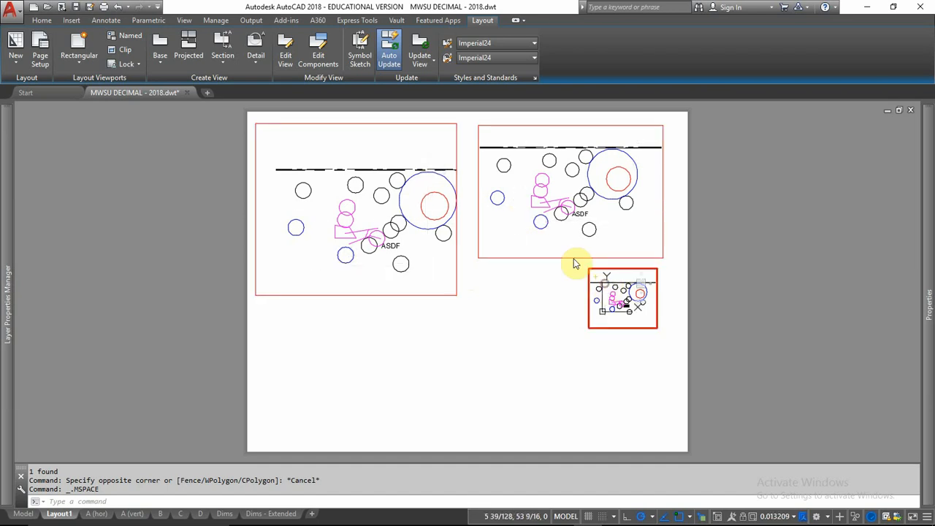
Activate the sheet's upper-left viewport and zoom and pan its view in on the red circle inside the large blue circle
{"action": "left_click", "coordinate": [373, 240]}
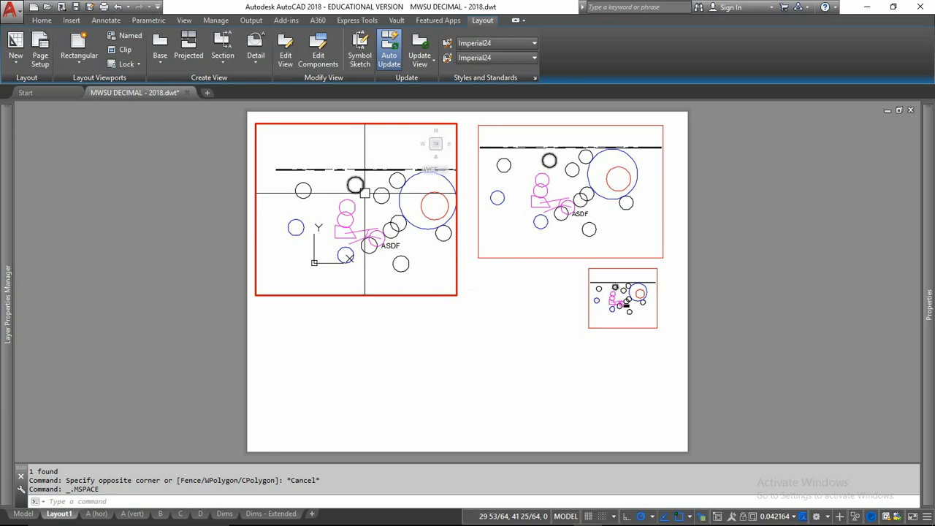
{"action": "middle_click_drag", "start_coordinate": [365, 194], "coordinate": [300, 220]}
{"action": "mouse_move", "coordinate": [334, 168]}
{"action": "middle_mouse_down"}
{"action": "mouse_move", "coordinate": [313, 208]}
{"action": "mouse_move", "coordinate": [356, 133]}
{"action": "middle_mouse_up"}
{"action": "scroll", "coordinate": [342, 191], "scroll_direction": "down", "scroll_amount": 4}
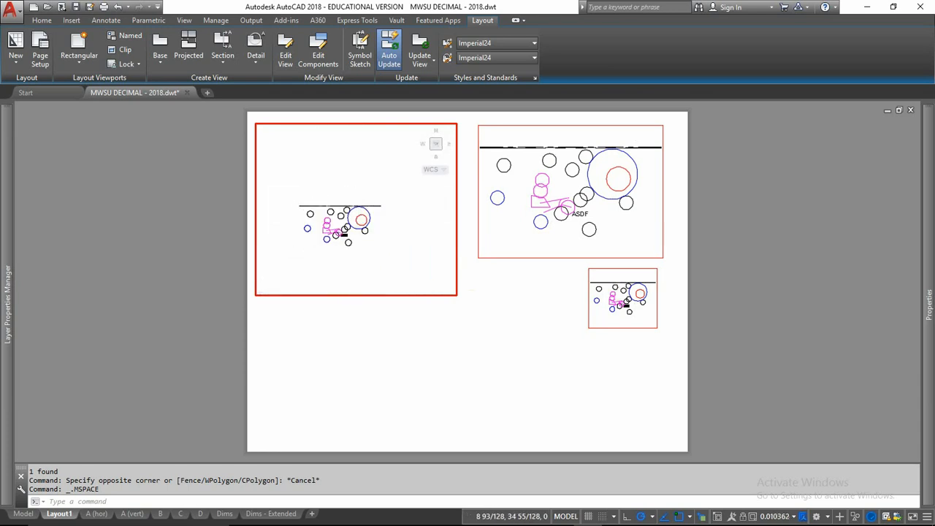
{"action": "scroll", "coordinate": [319, 217], "scroll_direction": "up", "scroll_amount": 10}
{"action": "scroll", "coordinate": [319, 222], "scroll_direction": "down", "scroll_amount": 5}
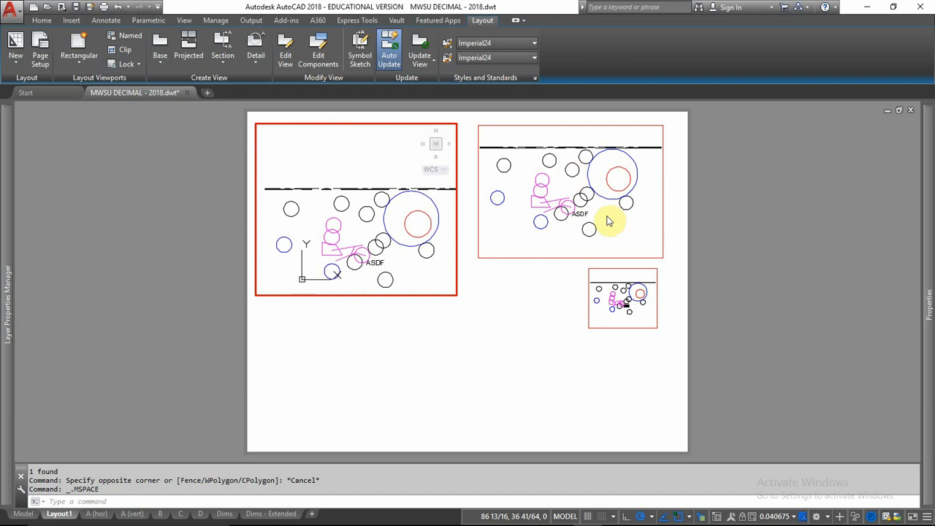
{"action": "scroll", "coordinate": [314, 237], "scroll_direction": "down", "scroll_amount": 3}
{"action": "scroll", "coordinate": [319, 236], "scroll_direction": "up", "scroll_amount": 6}
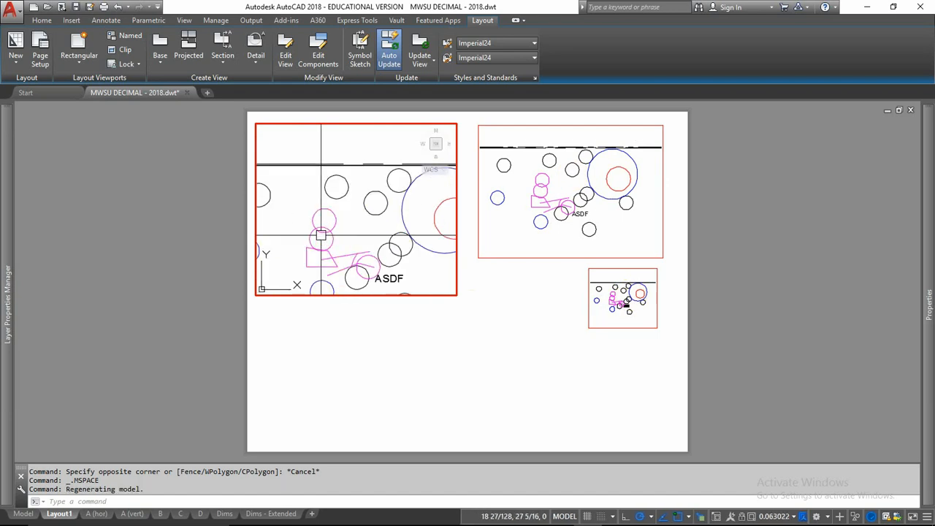
{"action": "scroll", "coordinate": [319, 236], "scroll_direction": "down", "scroll_amount": 6}
{"action": "scroll", "coordinate": [363, 227], "scroll_direction": "up", "scroll_amount": 8}
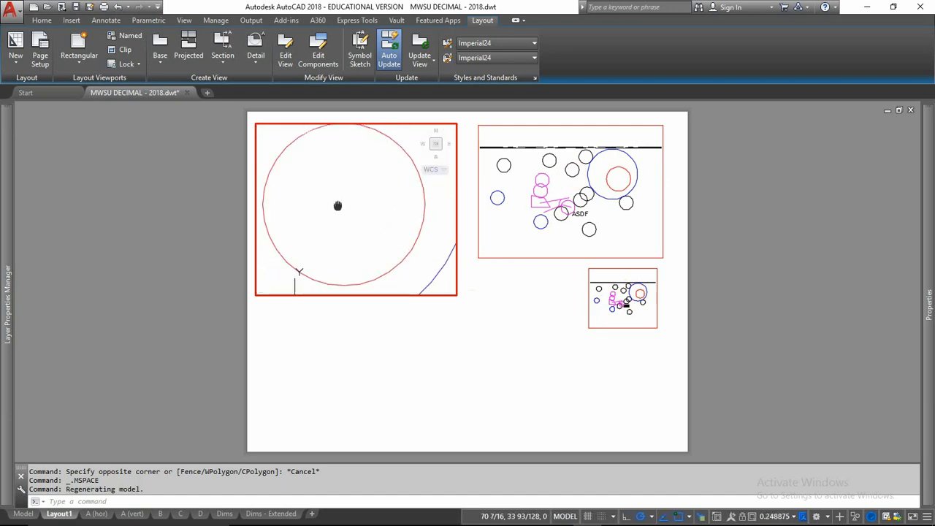
{"action": "middle_click_drag", "start_coordinate": [336, 204], "coordinate": [349, 219]}
{"action": "scroll", "coordinate": [350, 215], "scroll_direction": "down", "scroll_amount": 3}
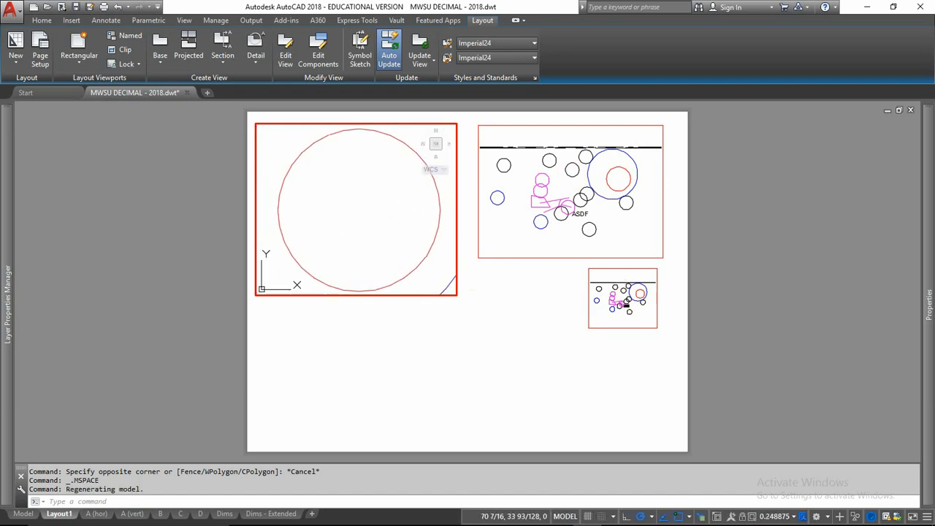
Zoom the views in the upper-right and small viewports out to a smaller scale and return to paper space
{"action": "left_click", "coordinate": [510, 215]}
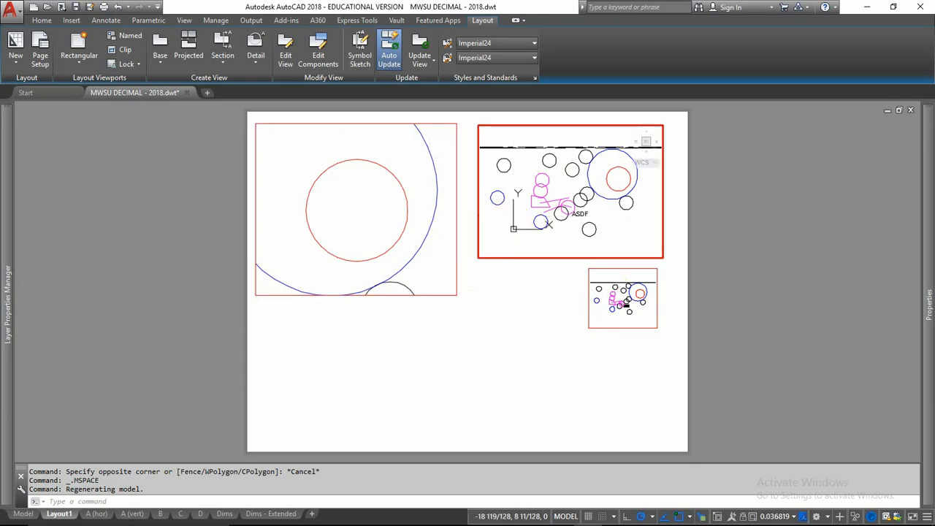
{"action": "scroll", "coordinate": [560, 147], "scroll_direction": "down", "scroll_amount": 6}
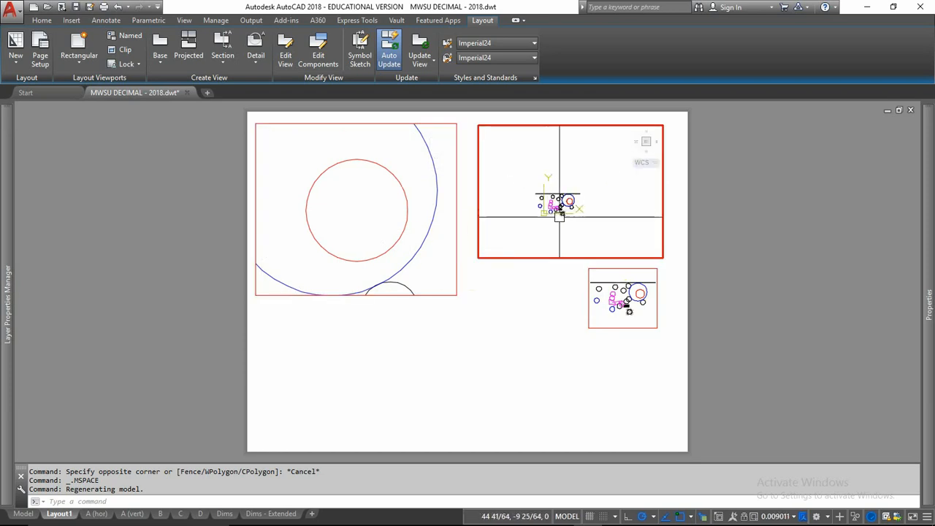
{"action": "scroll", "coordinate": [560, 217], "scroll_direction": "up", "scroll_amount": 4}
{"action": "left_click", "coordinate": [612, 295]}
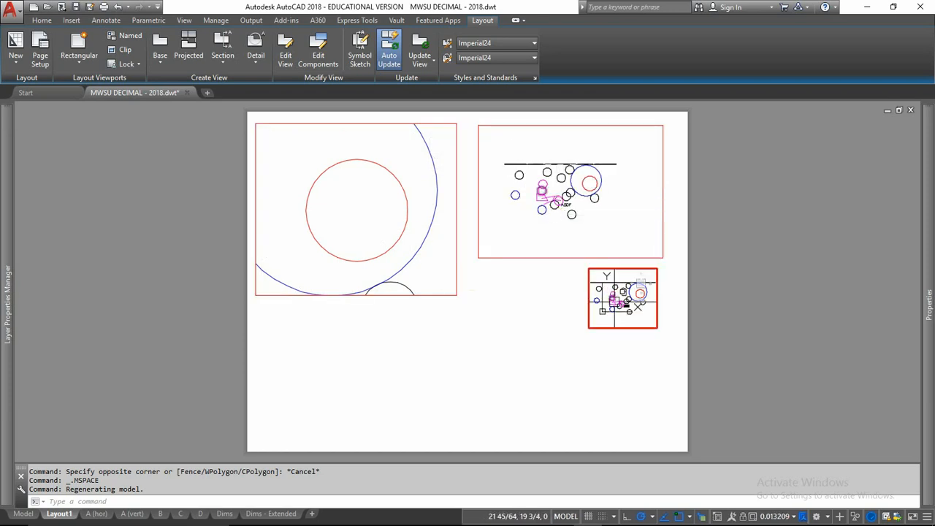
{"action": "scroll", "coordinate": [615, 303], "scroll_direction": "down", "scroll_amount": 4}
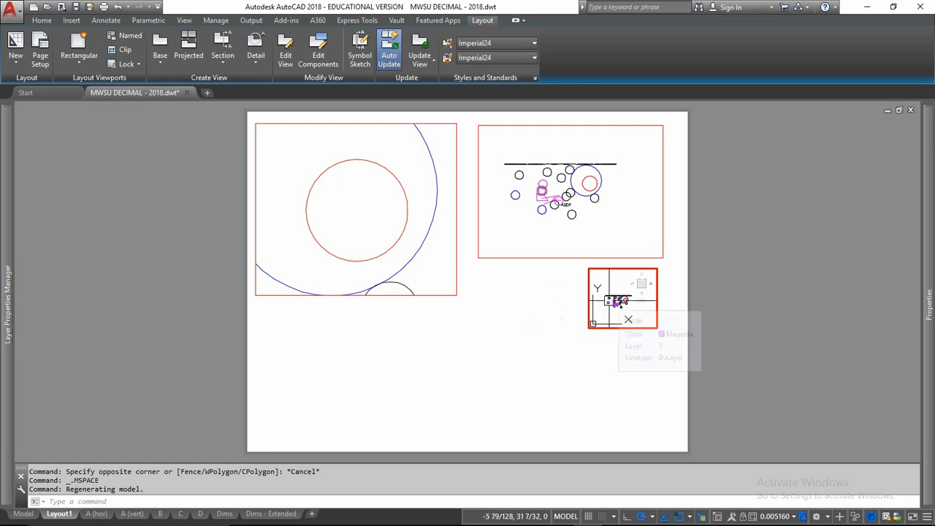
{"action": "double_click", "coordinate": [517, 294]}
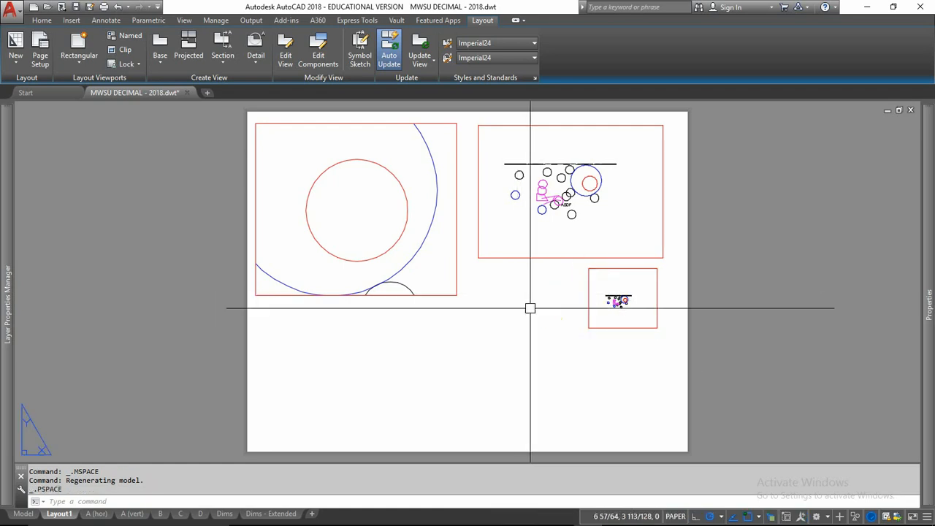
Toggle between paper space and model space, activating each of the three viewports, and finish in paper space
{"action": "left_click", "coordinate": [676, 517]}
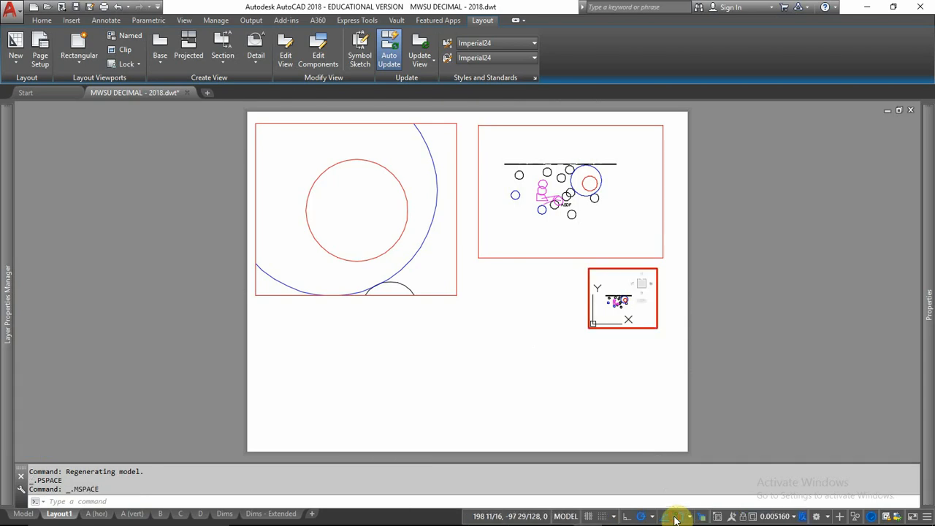
{"action": "left_click", "coordinate": [599, 208]}
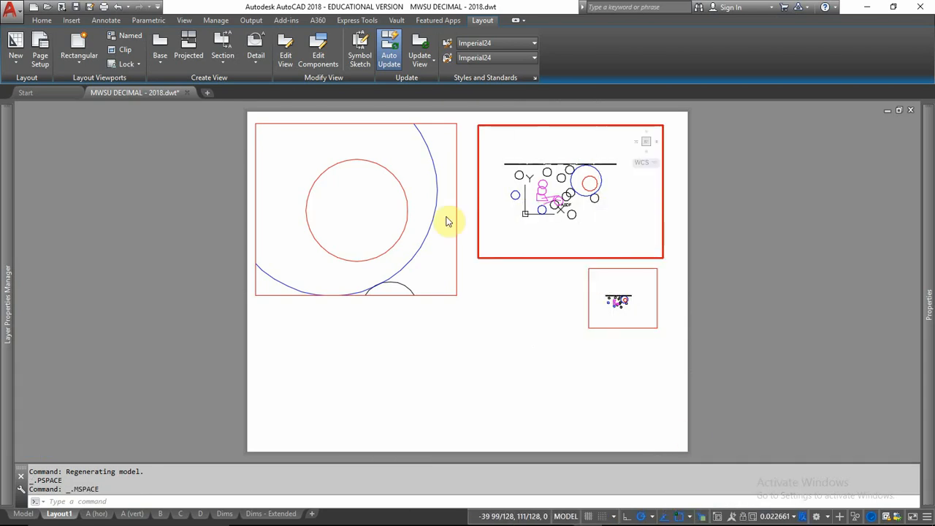
{"action": "left_click", "coordinate": [409, 212]}
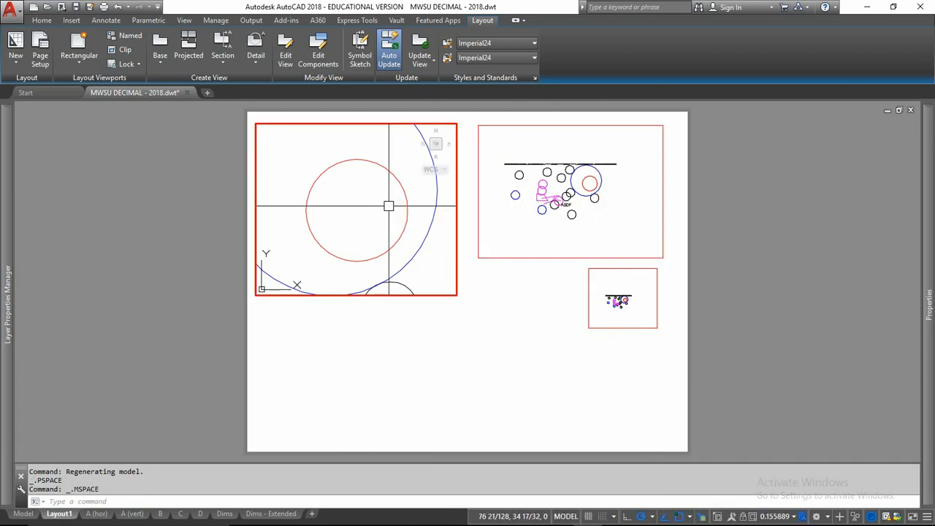
{"action": "left_click", "coordinate": [567, 516]}
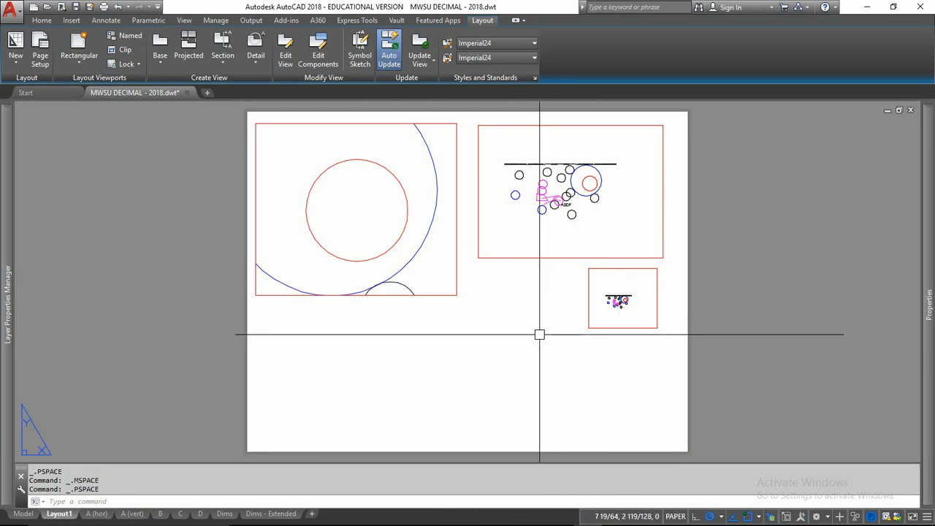
{"action": "double_click", "coordinate": [610, 300]}
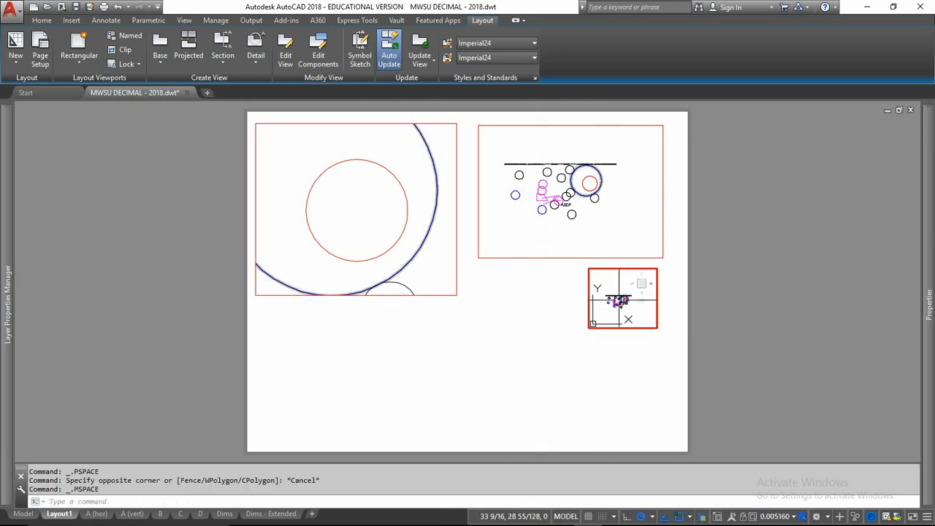
{"action": "double_click", "coordinate": [602, 357]}
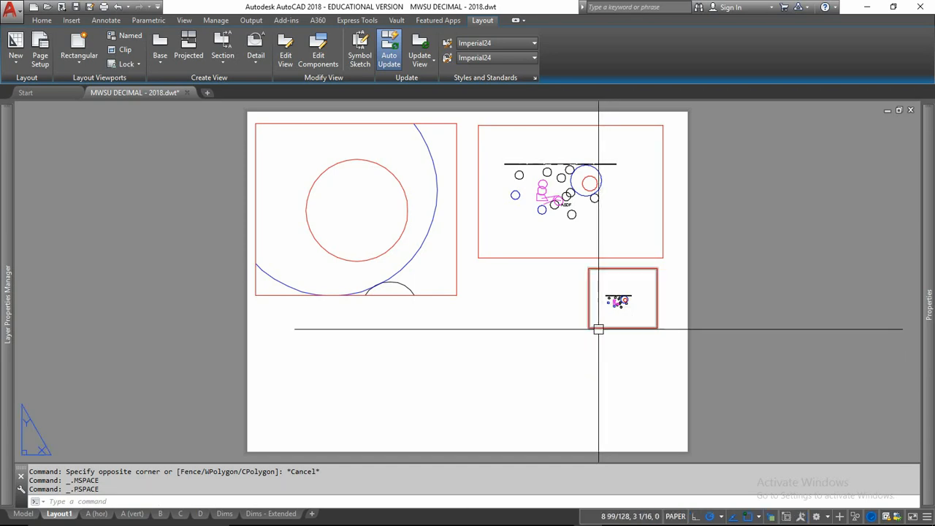
Stretch the small viewport's lower-left corner down and outward to fill most of the sheet's lower-right area
{"action": "left_click", "coordinate": [599, 328]}
{"action": "left_click", "coordinate": [589, 329]}
{"action": "left_click", "coordinate": [488, 414]}
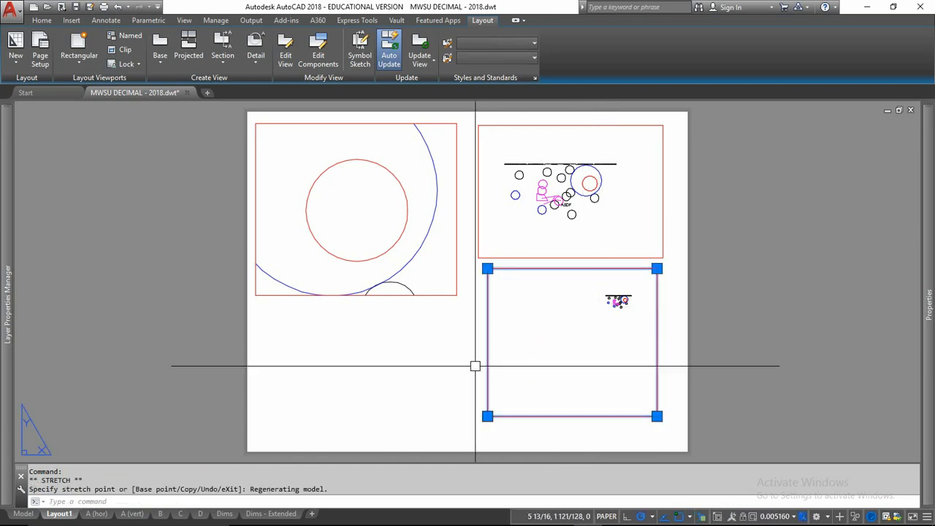
Stretch the upper-left viewport's lower-right corner down to near the sheet's bottom edge and slightly to the right
{"action": "left_click", "coordinate": [444, 297]}
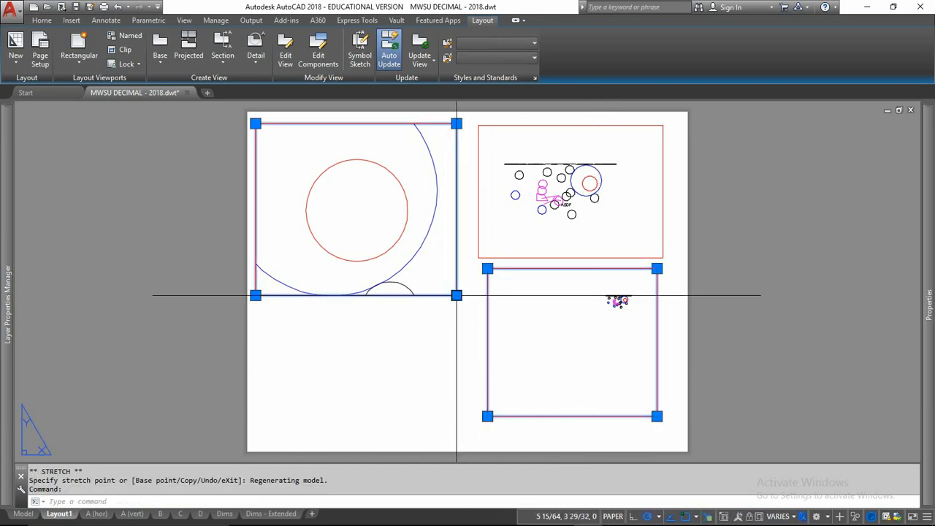
{"action": "left_click", "coordinate": [457, 295]}
{"action": "left_click", "coordinate": [468, 425]}
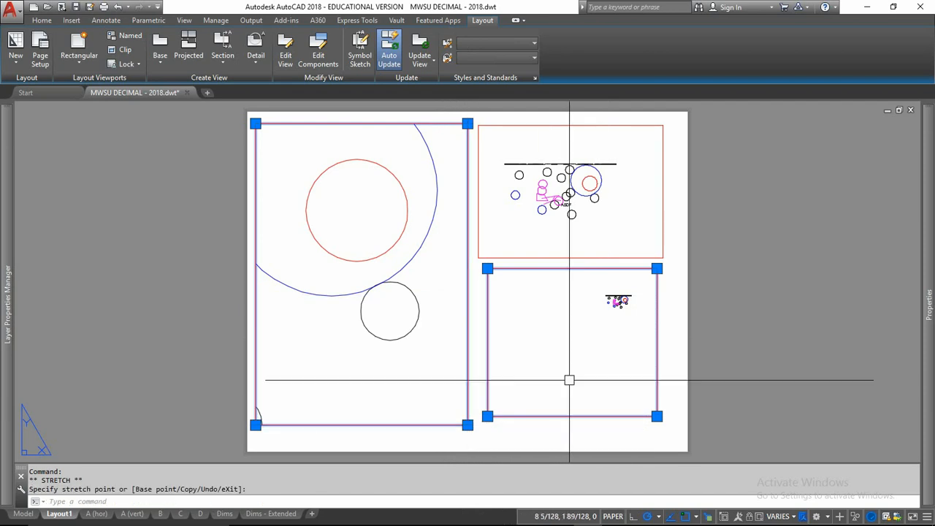
Lower the top edge of the lower-right viewport and stretch the upper-right viewport's bottom edge down toward it
{"action": "left_click", "coordinate": [488, 269]}
{"action": "left_click", "coordinate": [488, 325]}
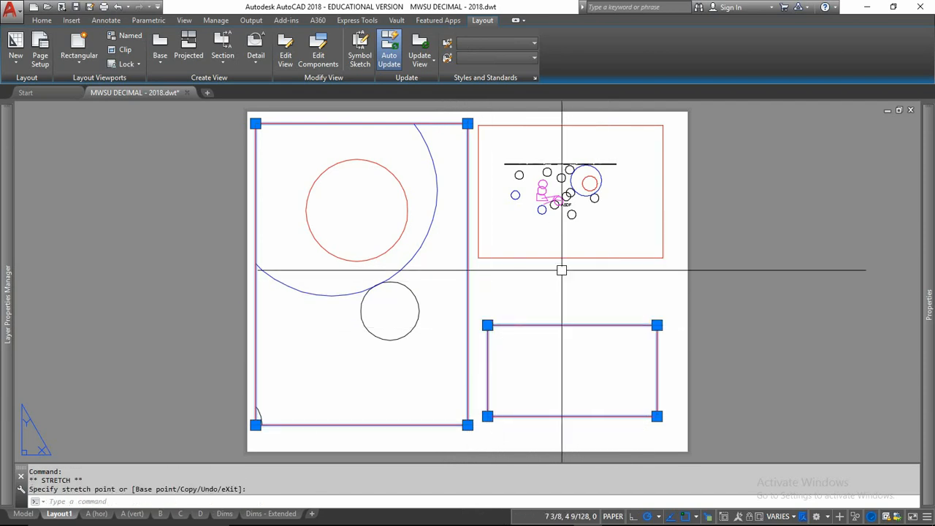
{"action": "left_click", "coordinate": [595, 248]}
{"action": "left_click", "coordinate": [559, 267]}
{"action": "left_click", "coordinate": [477, 257]}
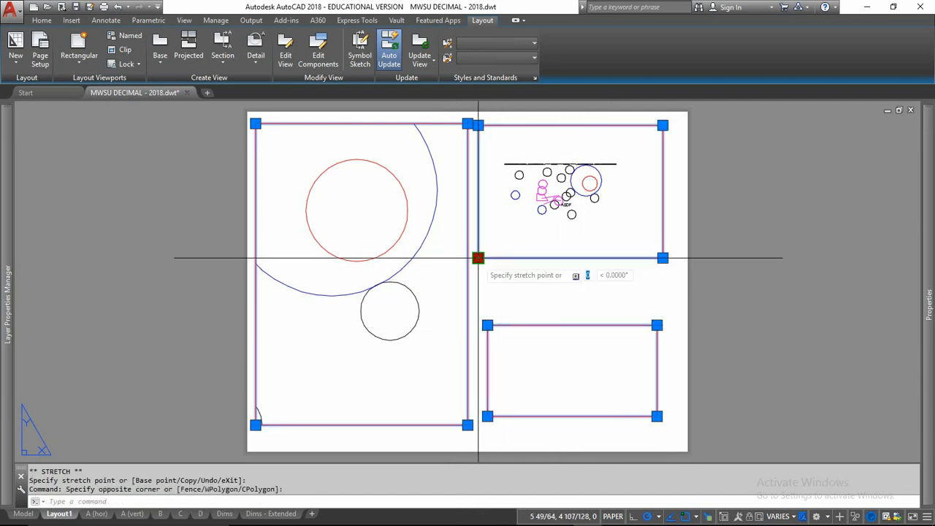
{"action": "left_click", "coordinate": [478, 307]}
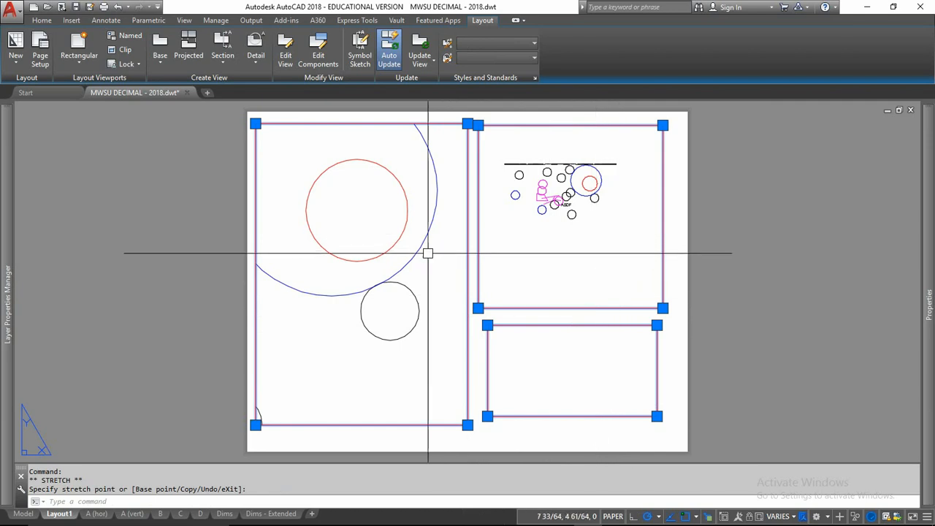
Enter model space in the tall left viewport and zoom its view to the drawing extents
{"action": "double_click", "coordinate": [405, 253]}
{"action": "middle_click", "coordinate": [405, 253]}
{"action": "middle_click", "coordinate": [405, 252]}
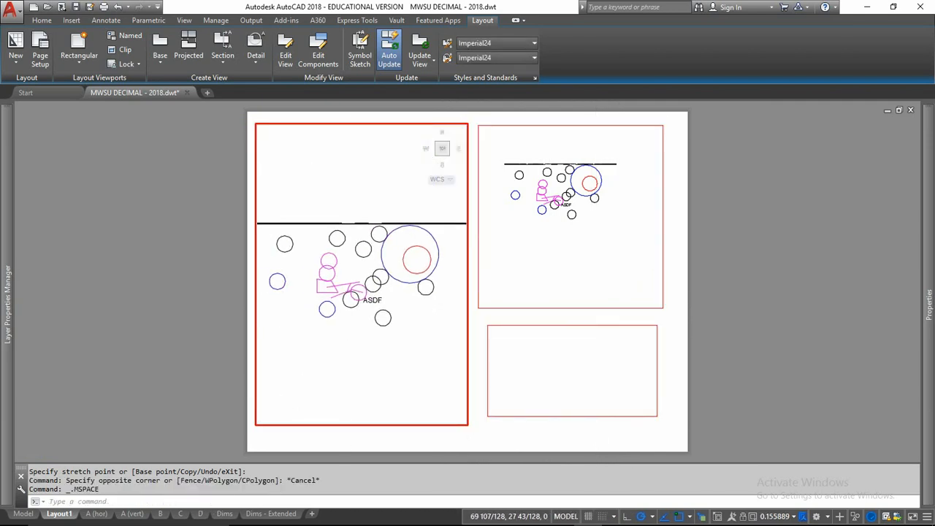
Activate the upper-right viewport and the lower-right viewport in turn and zoom each view to the drawing extents
{"action": "left_click", "coordinate": [540, 229]}
{"action": "middle_click", "coordinate": [541, 227]}
{"action": "middle_click", "coordinate": [540, 226]}
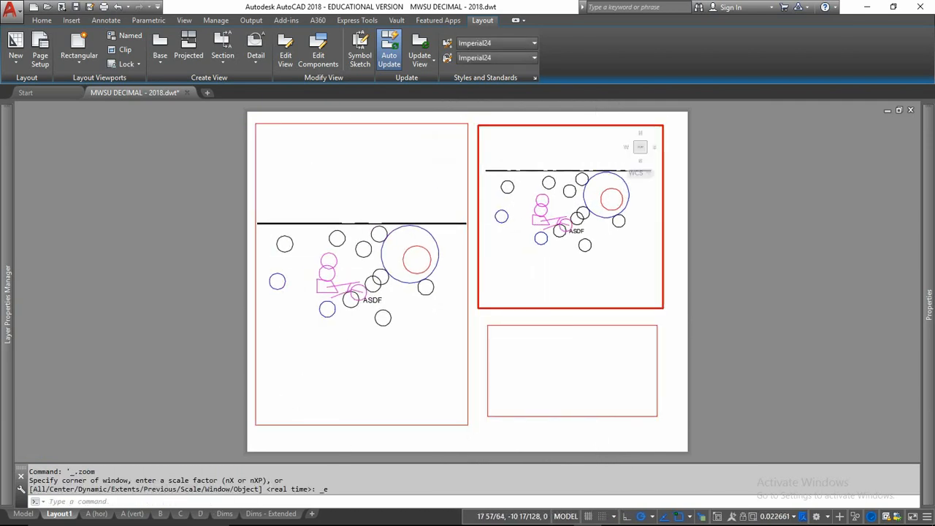
{"action": "left_click", "coordinate": [561, 379]}
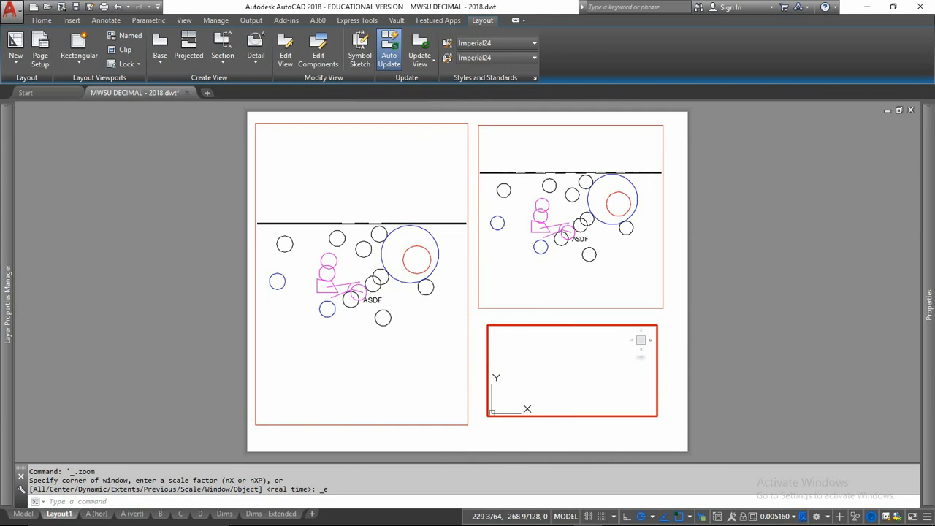
{"action": "middle_click", "coordinate": [641, 340]}
{"action": "middle_click", "coordinate": [641, 340]}
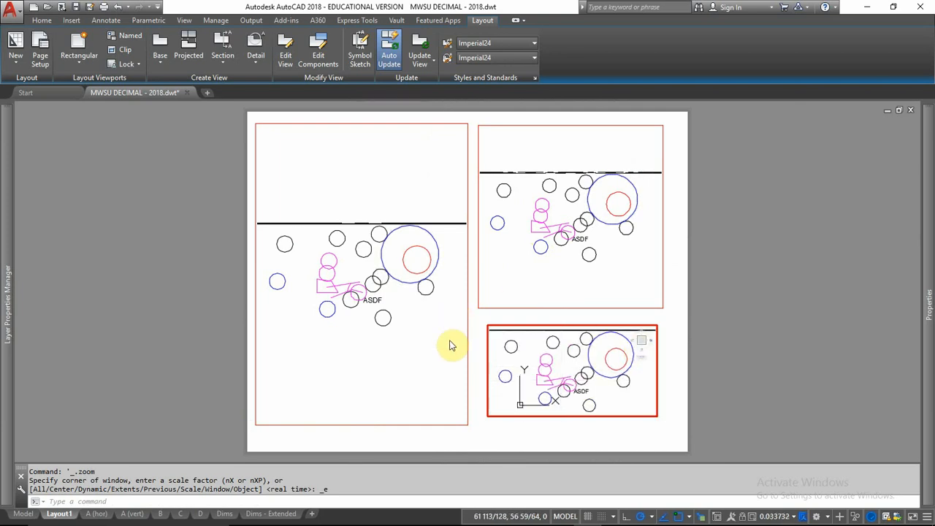
Erase the large blue circle through the left viewport, and check the drawing in the Model layout before returning to Layout1
{"action": "left_click", "coordinate": [376, 179]}
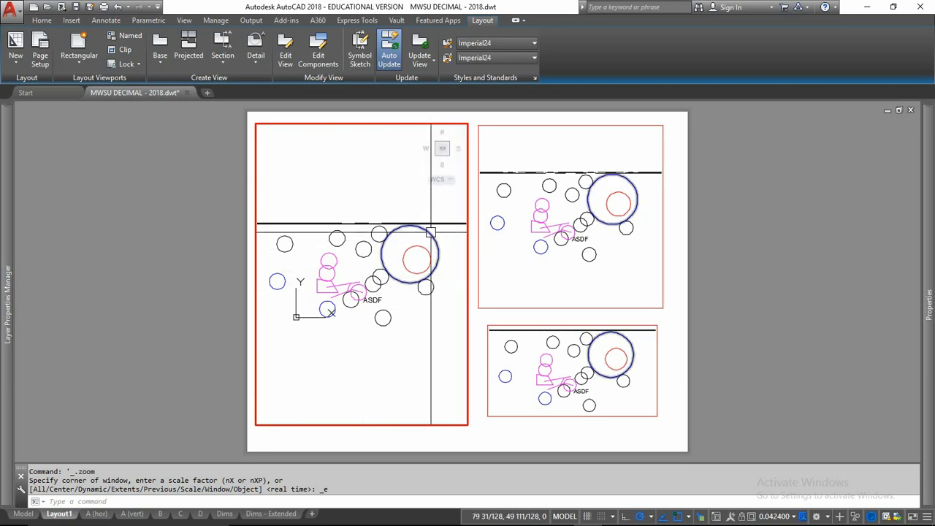
{"action": "mouse_move", "coordinate": [431, 232]}
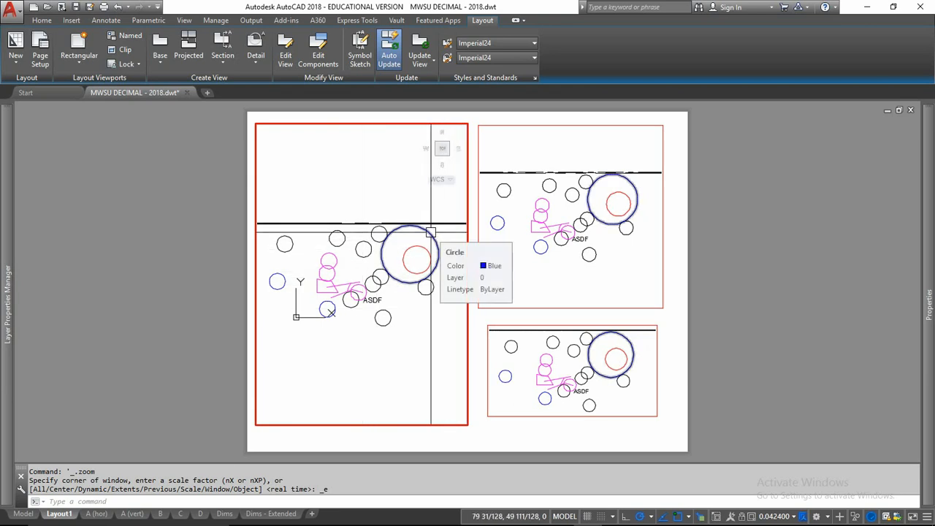
{"action": "left_click", "coordinate": [431, 234]}
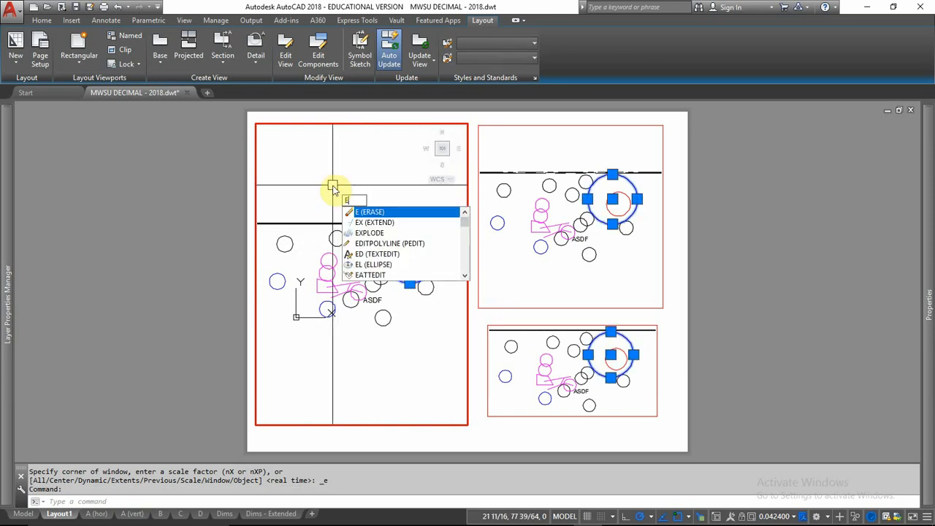
{"action": "key", "text": "Return"}
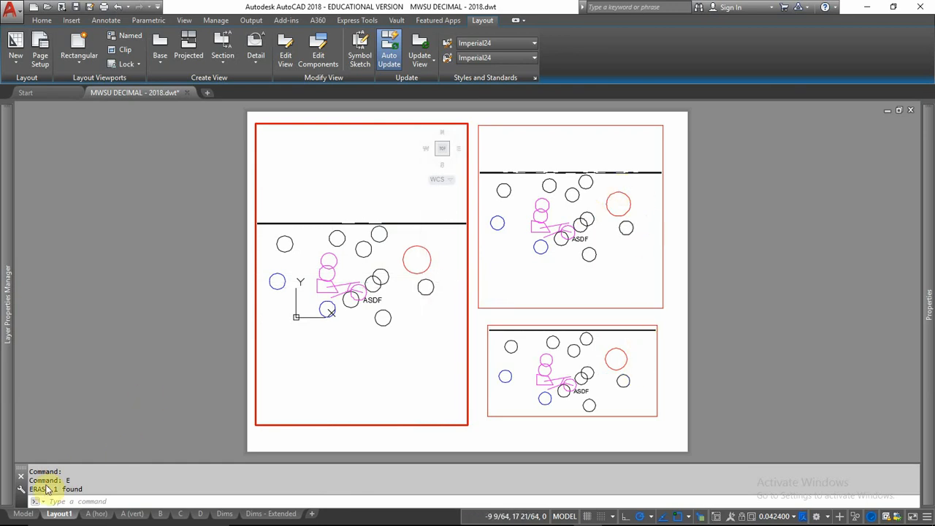
{"action": "left_click", "coordinate": [27, 515]}
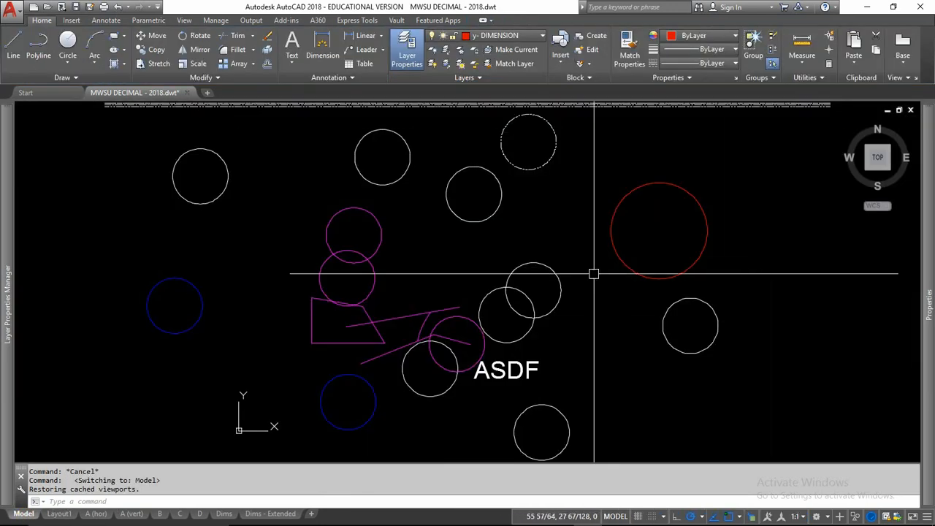
{"action": "left_click", "coordinate": [59, 514]}
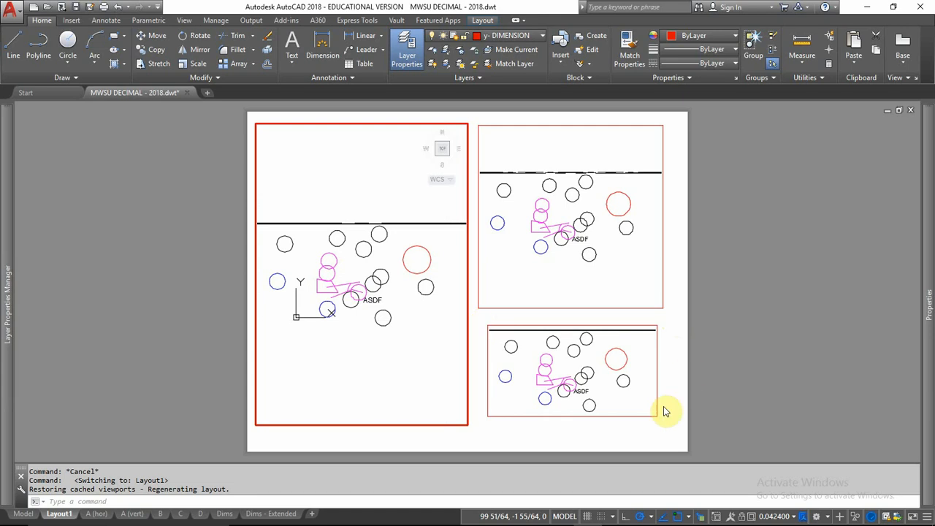
Switch from the left viewport to paper space, reenter the viewport's model space, and return to paper space
{"action": "double_click", "coordinate": [673, 431]}
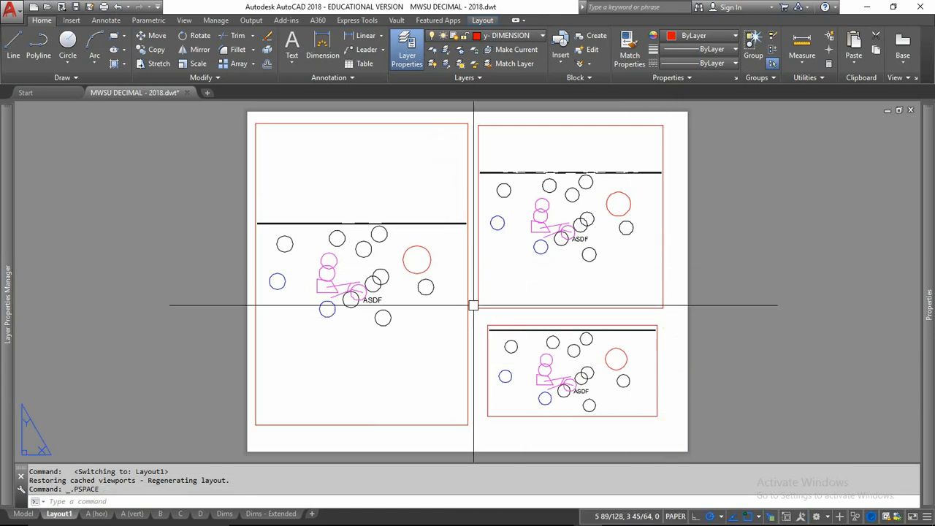
{"action": "double_click", "coordinate": [421, 346]}
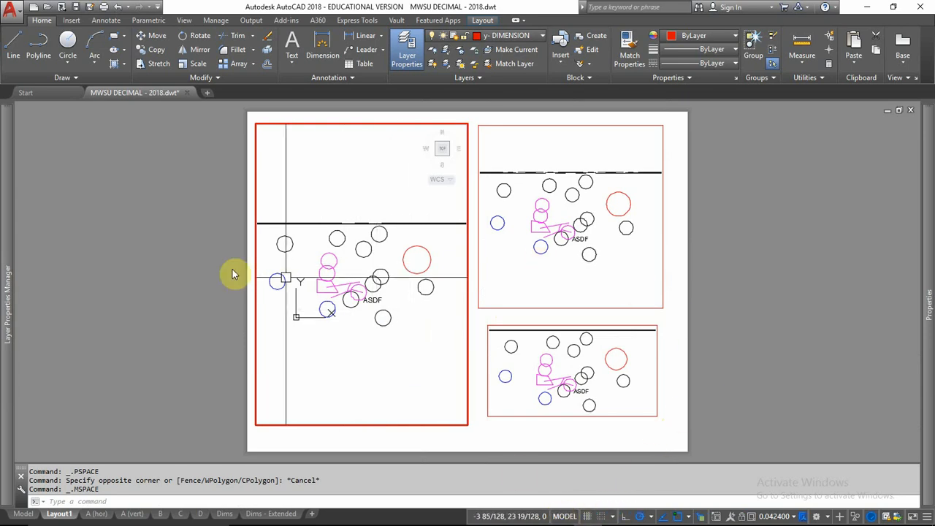
{"action": "double_click", "coordinate": [204, 266]}
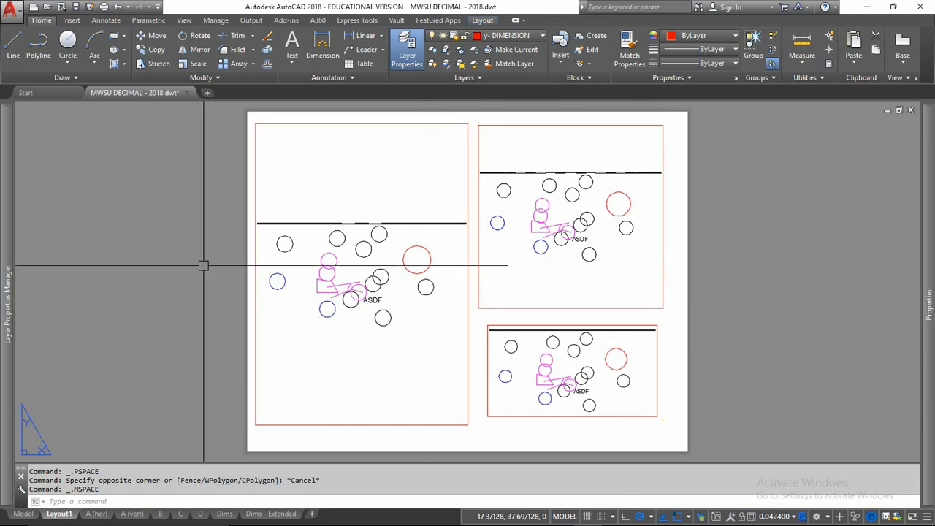
Try to select the ASDF text in the left viewport with selection windows while in paper space
{"action": "scroll", "coordinate": [344, 309], "scroll_direction": "up", "scroll_amount": 8}
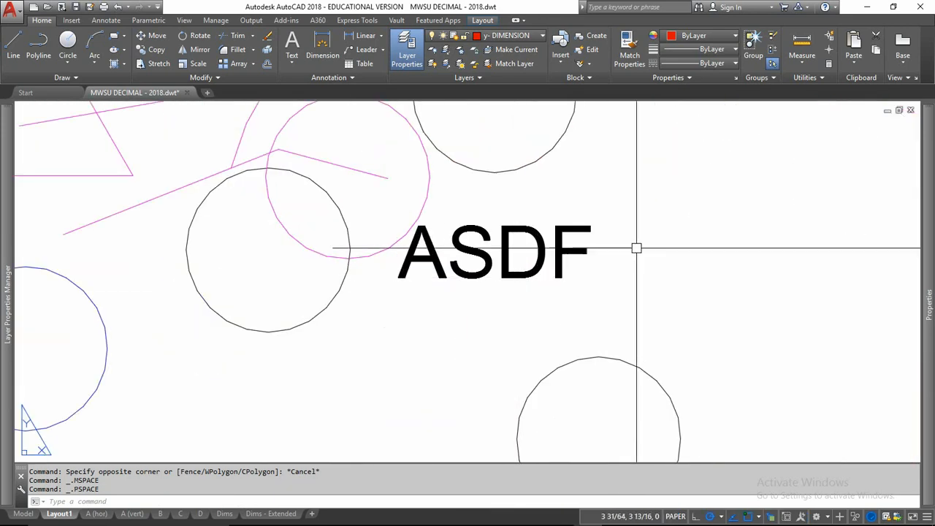
{"action": "left_click", "coordinate": [636, 196]}
{"action": "left_click", "coordinate": [398, 313]}
{"action": "left_click", "coordinate": [698, 158]}
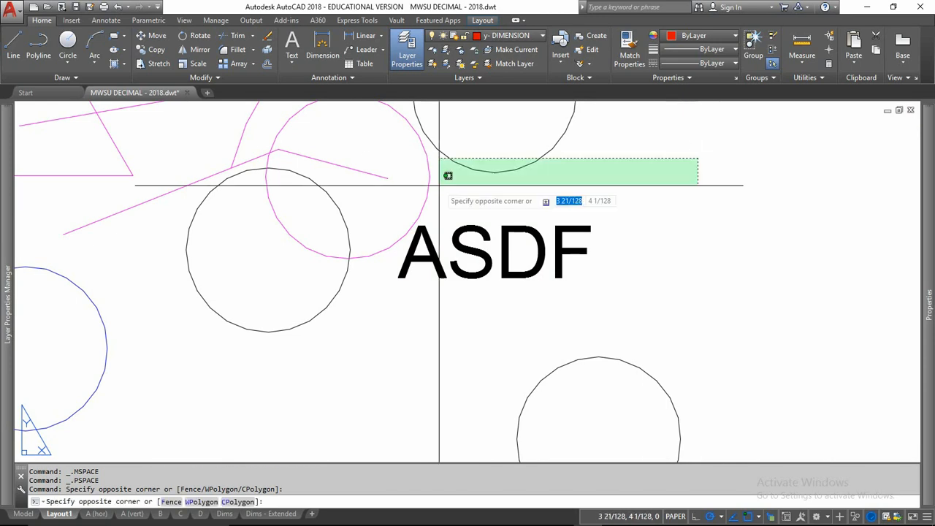
{"action": "left_click", "coordinate": [165, 351]}
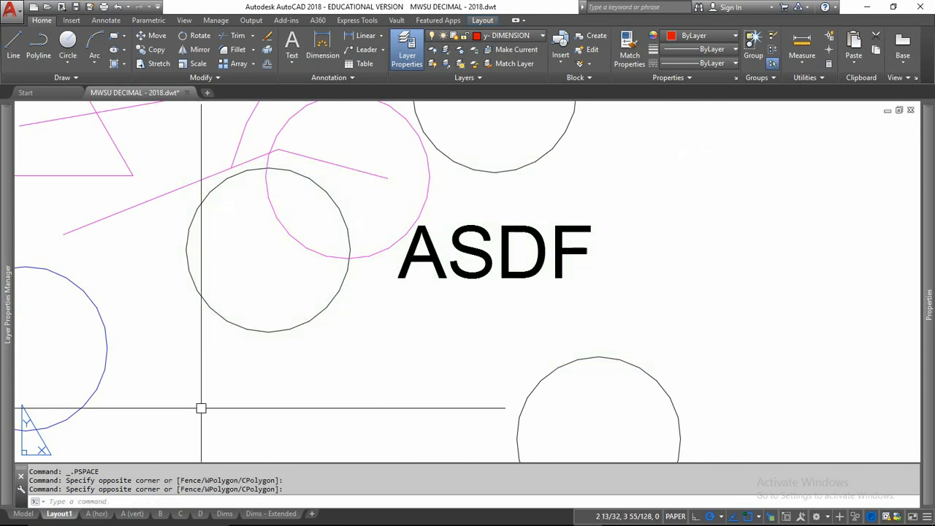
Switch to model space in the left viewport and change the ASDF text to ASDFASF
{"action": "left_click", "coordinate": [675, 518]}
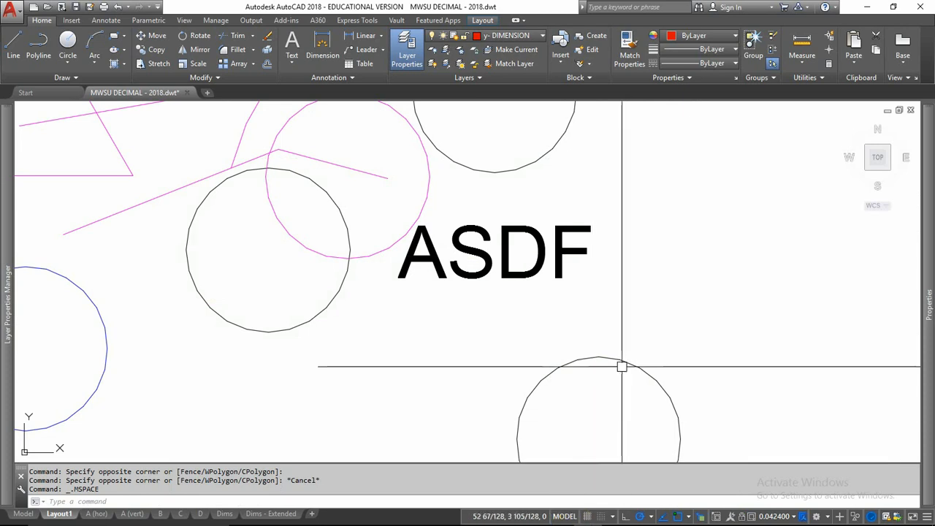
{"action": "left_click", "coordinate": [555, 250]}
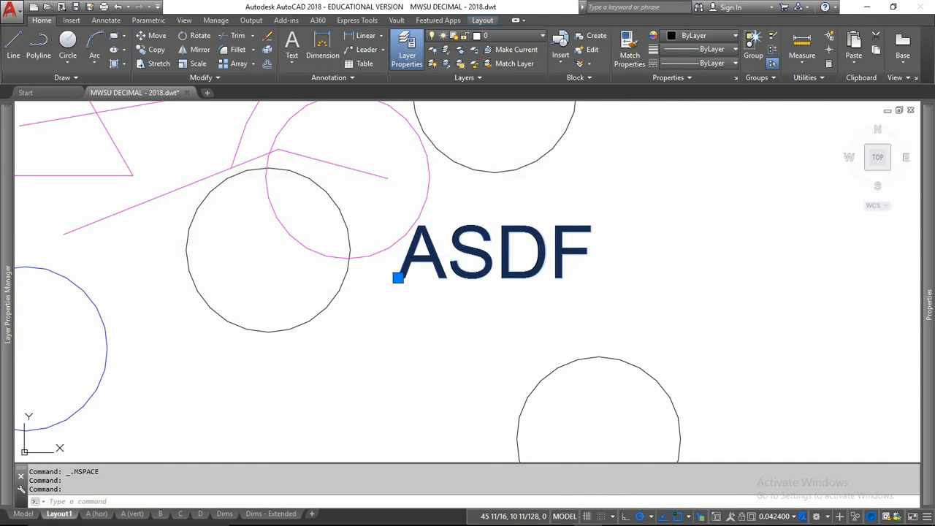
{"action": "double_click", "coordinate": [465, 274]}
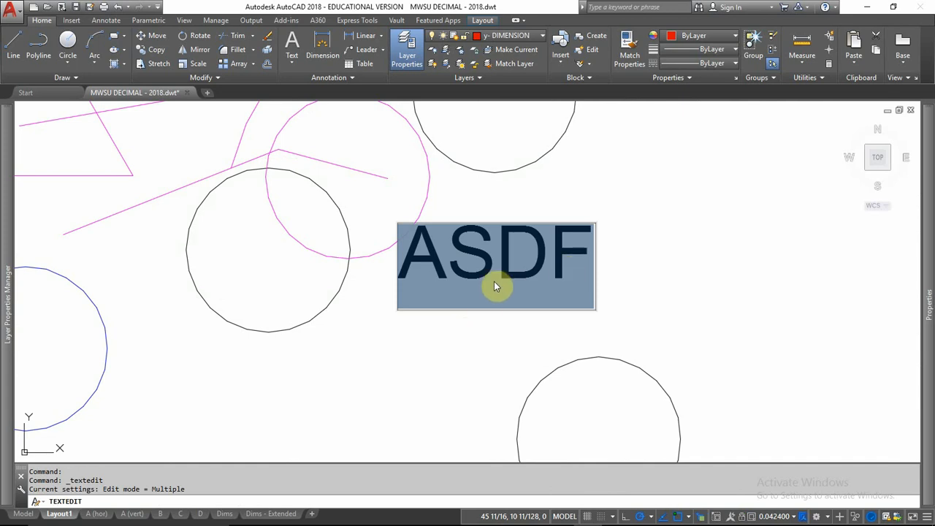
{"action": "type", "text": "ASDFASFD"}
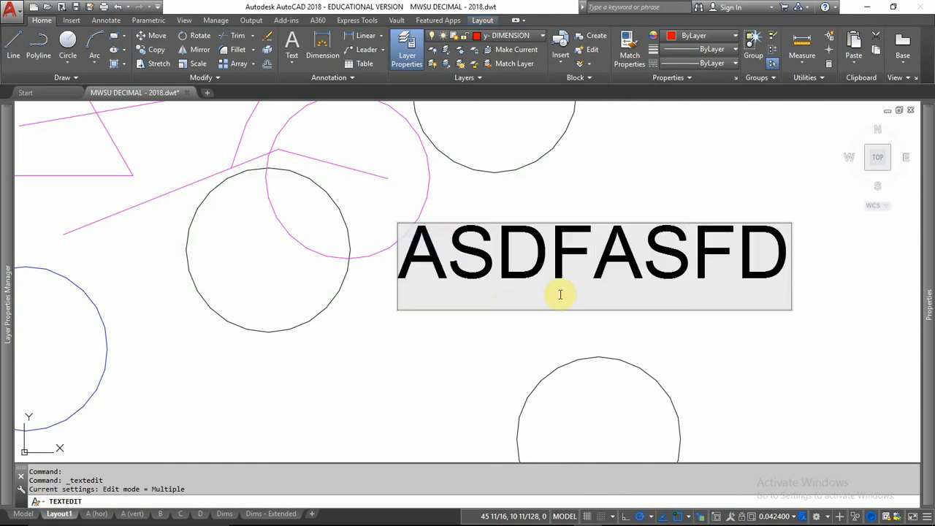
{"action": "key", "text": "BackSpace"}
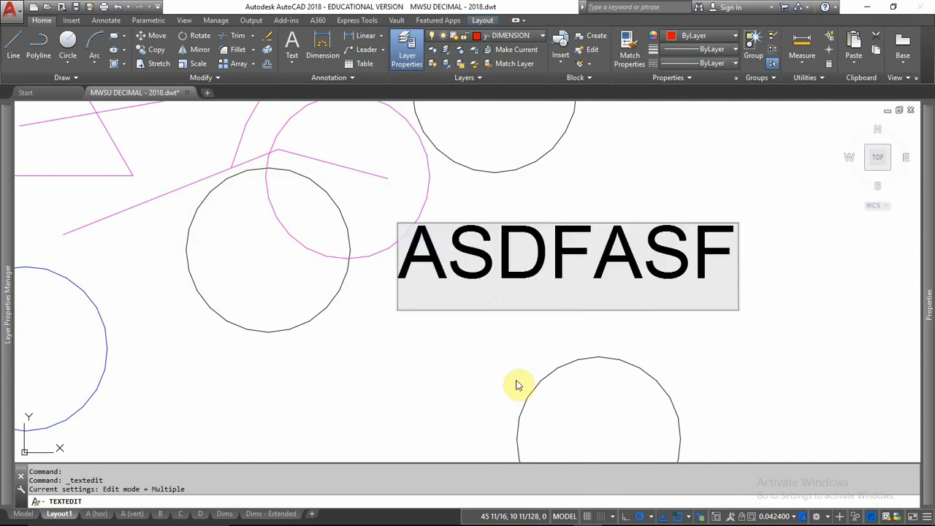
{"action": "left_click", "coordinate": [447, 374]}
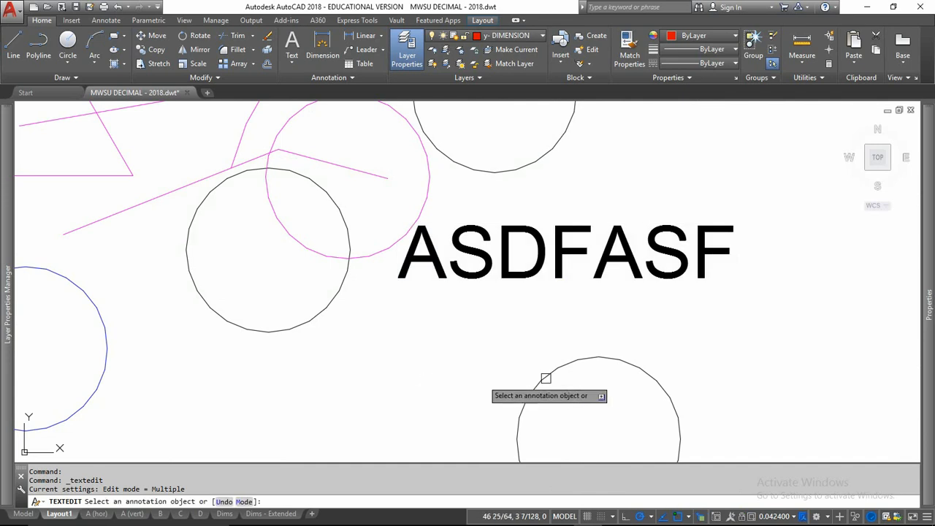
{"action": "key", "text": "Escape"}
{"action": "key", "text": "Escape"}
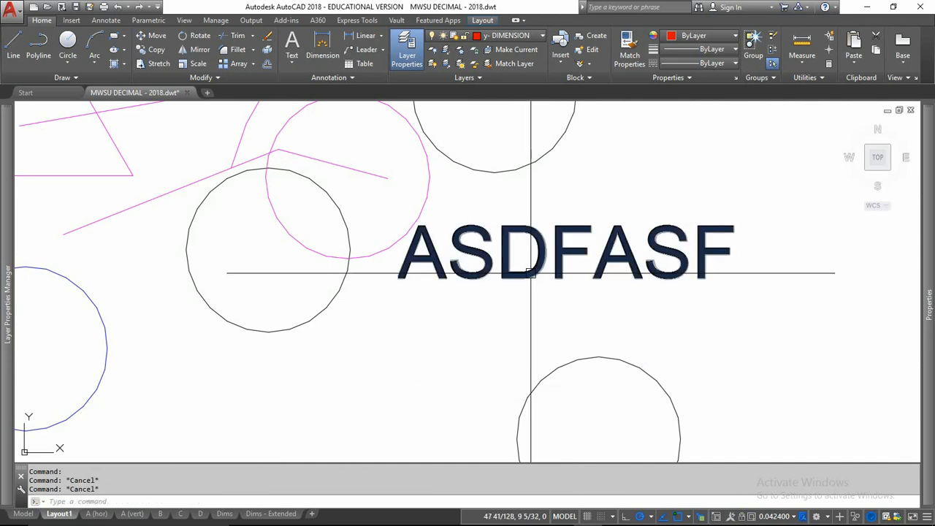
Zoom the left viewport's model space view far out and back in, and pan the drawing toward the middle
{"action": "scroll", "coordinate": [497, 276], "scroll_direction": "down", "scroll_amount": 5}
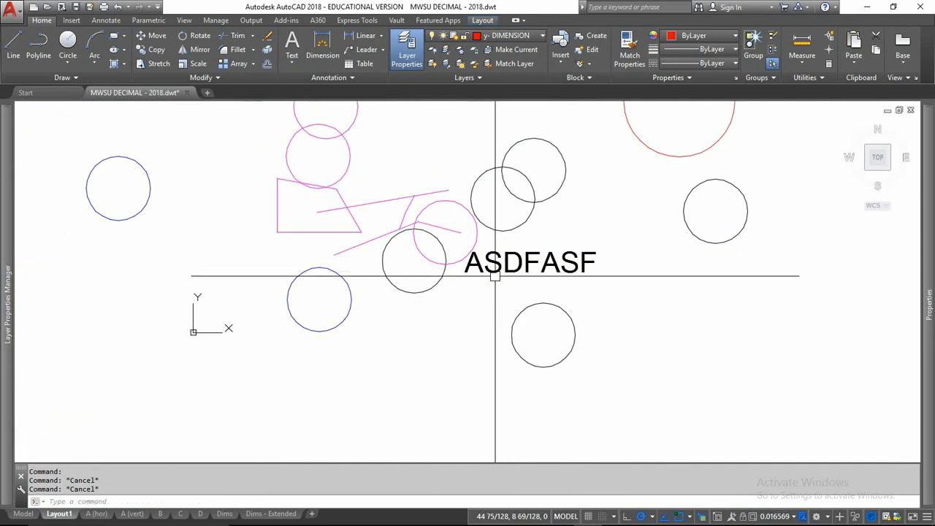
{"action": "scroll", "coordinate": [496, 275], "scroll_direction": "down", "scroll_amount": 8}
{"action": "scroll", "coordinate": [484, 282], "scroll_direction": "down", "scroll_amount": 3}
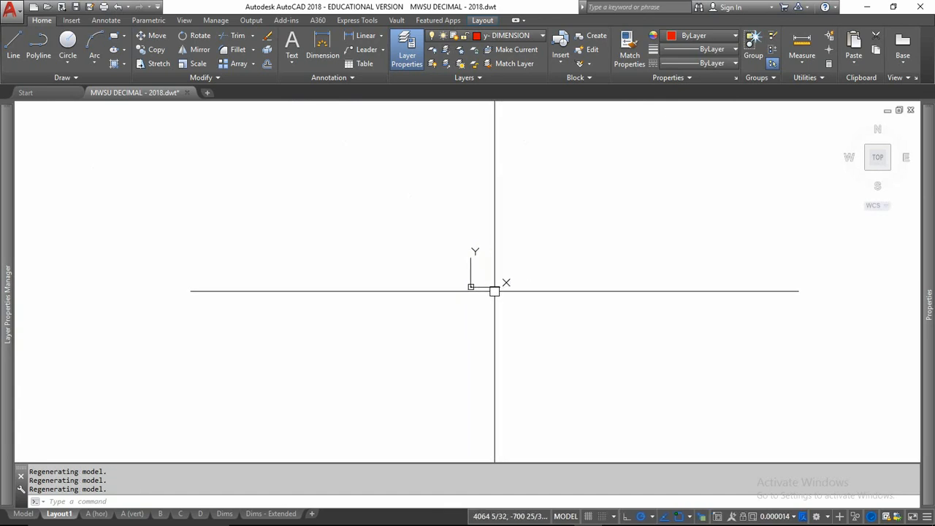
{"action": "scroll", "coordinate": [465, 287], "scroll_direction": "up", "scroll_amount": 15}
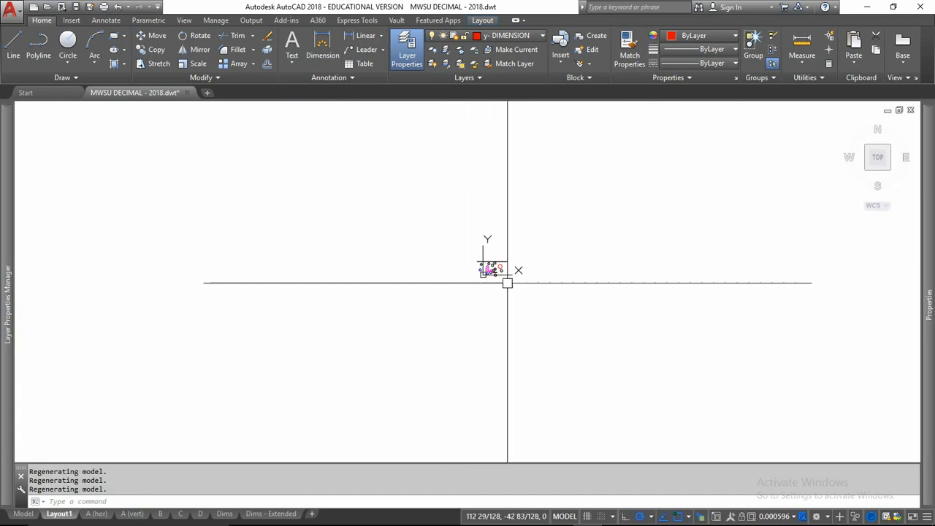
{"action": "scroll", "coordinate": [504, 278], "scroll_direction": "up", "scroll_amount": 6}
{"action": "scroll", "coordinate": [464, 258], "scroll_direction": "down", "scroll_amount": 3}
{"action": "scroll", "coordinate": [463, 261], "scroll_direction": "up", "scroll_amount": 3}
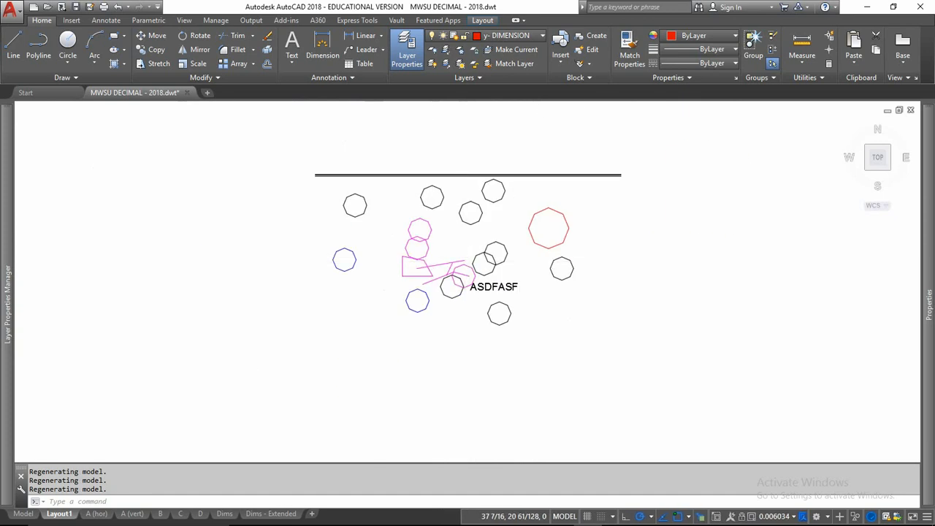
{"action": "scroll", "coordinate": [464, 262], "scroll_direction": "up", "scroll_amount": 2}
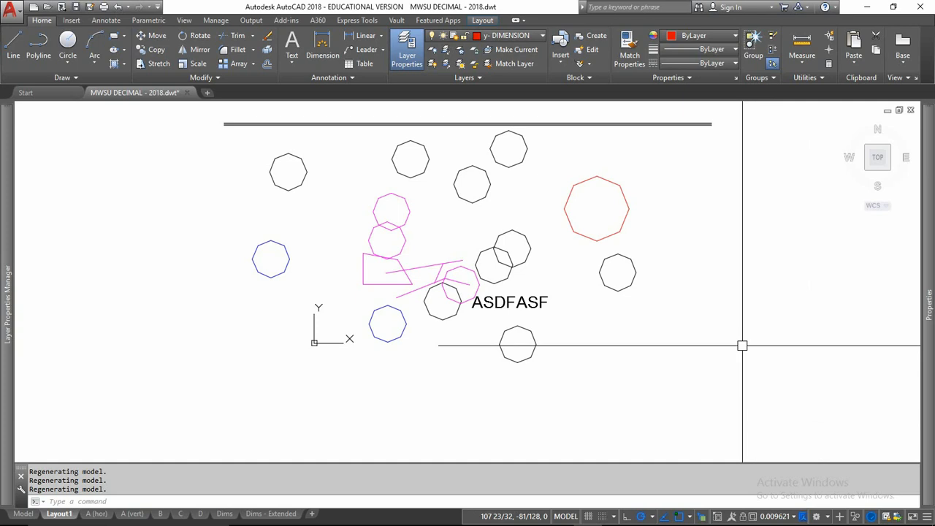
{"action": "scroll", "coordinate": [539, 355], "scroll_direction": "down", "scroll_amount": 5}
{"action": "scroll", "coordinate": [530, 338], "scroll_direction": "up", "scroll_amount": 3}
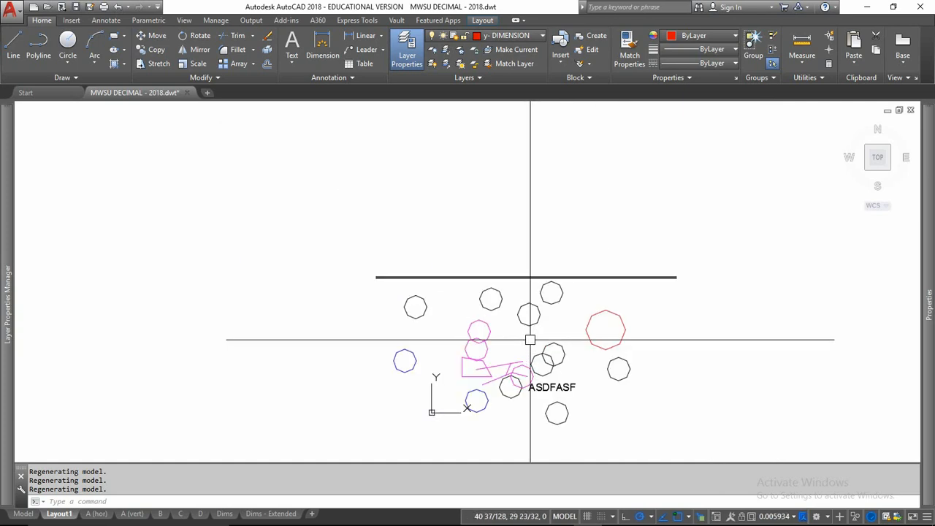
{"action": "middle_click_drag", "start_coordinate": [531, 342], "coordinate": [461, 270]}
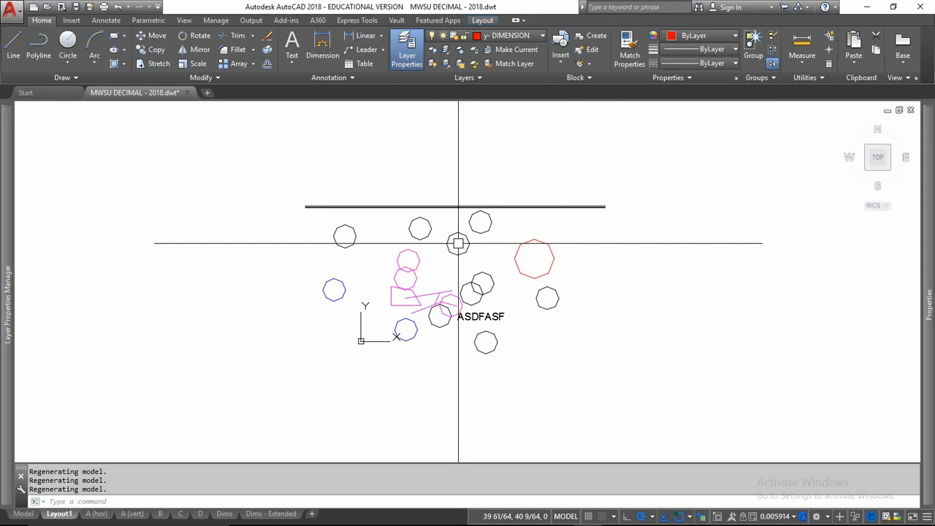
Undo the viewport's zoom and pan changes and the text edit, and redo the text edit
{"action": "scroll", "coordinate": [458, 243], "scroll_direction": "up", "scroll_amount": 9}
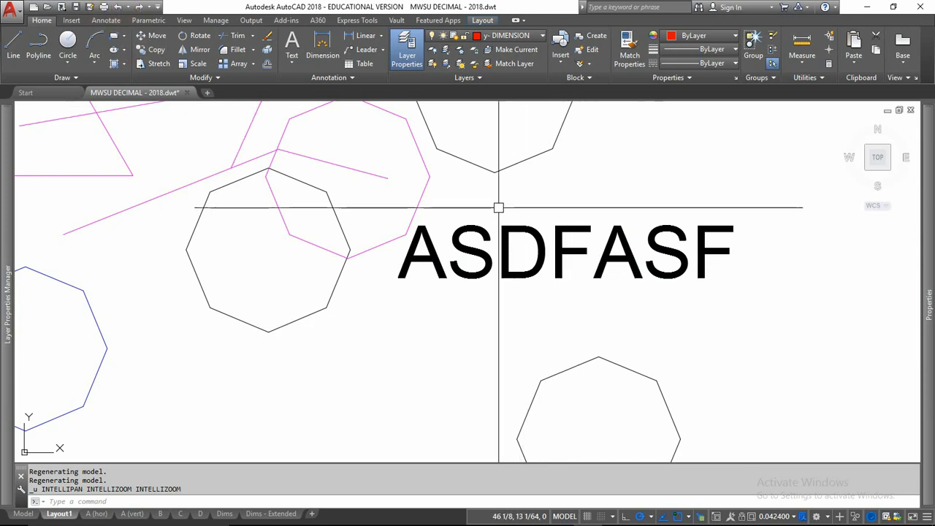
{"action": "key", "text": "ctrl+z"}
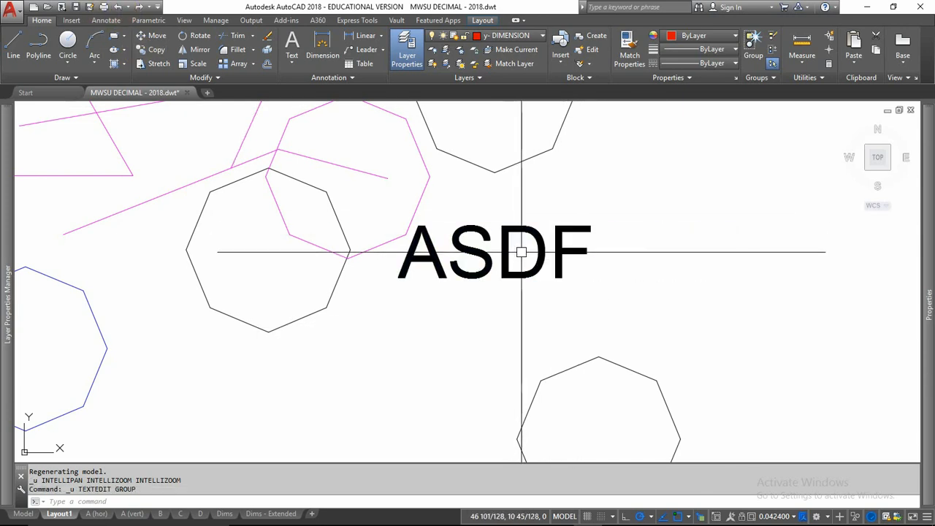
{"action": "key", "text": "ctrl+y"}
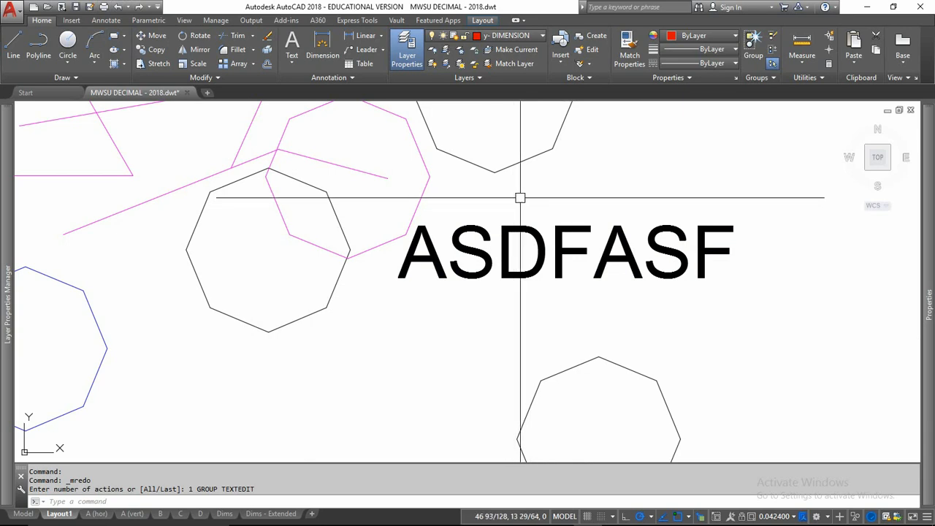
Switch to paper space and zoom out to the whole sheet and back in on the ASDFASF text
{"action": "left_click", "coordinate": [565, 517]}
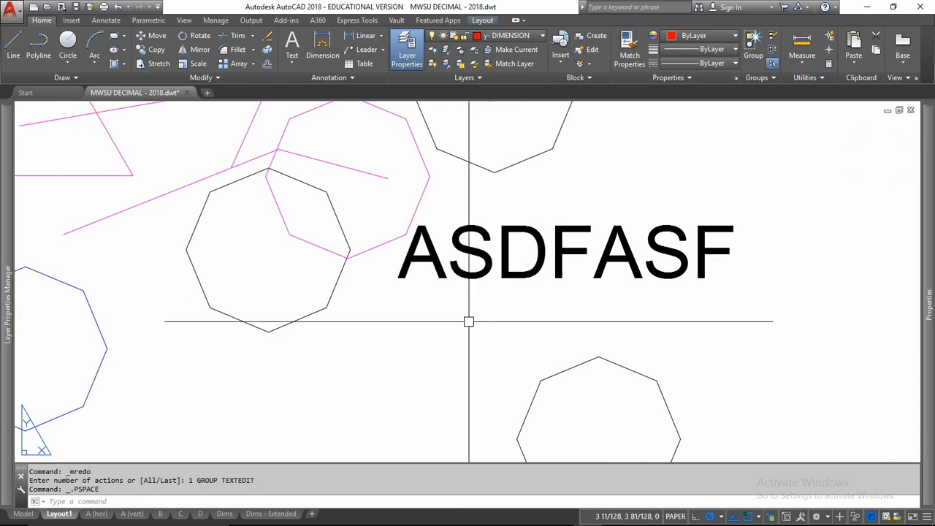
{"action": "scroll", "coordinate": [465, 300], "scroll_direction": "down", "scroll_amount": 10}
{"action": "scroll", "coordinate": [465, 300], "scroll_direction": "up", "scroll_amount": 10}
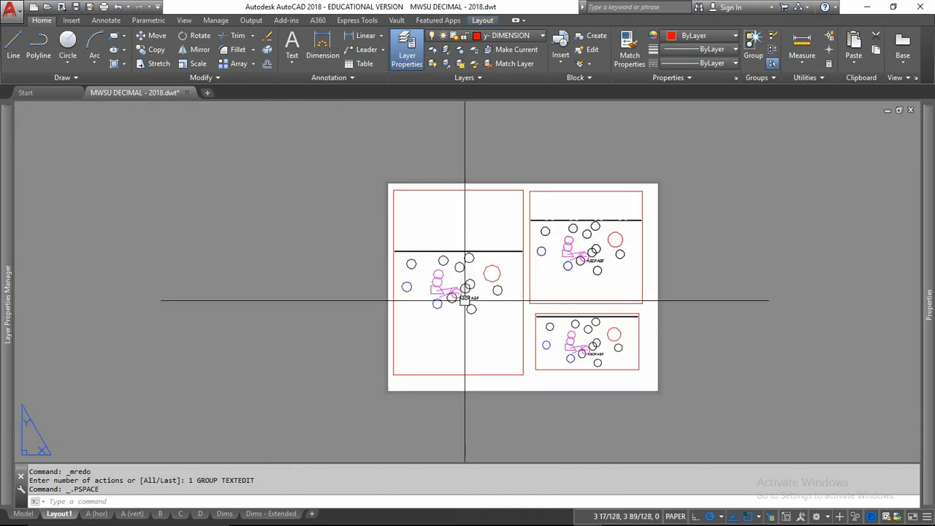
{"action": "scroll", "coordinate": [464, 300], "scroll_direction": "up", "scroll_amount": 3}
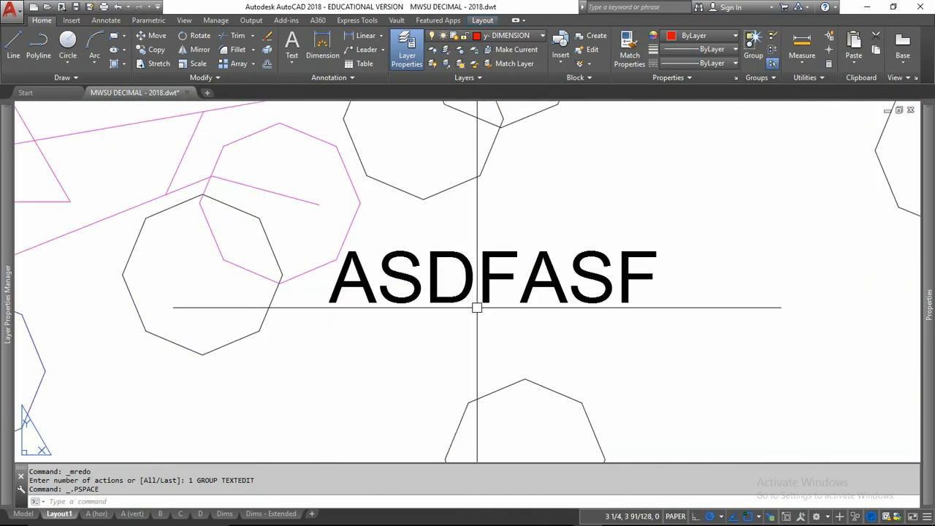
Enter model space in the left viewport, return to paper space with PS, and zoom the sheet out until all viewports show
{"action": "double_click", "coordinate": [547, 238]}
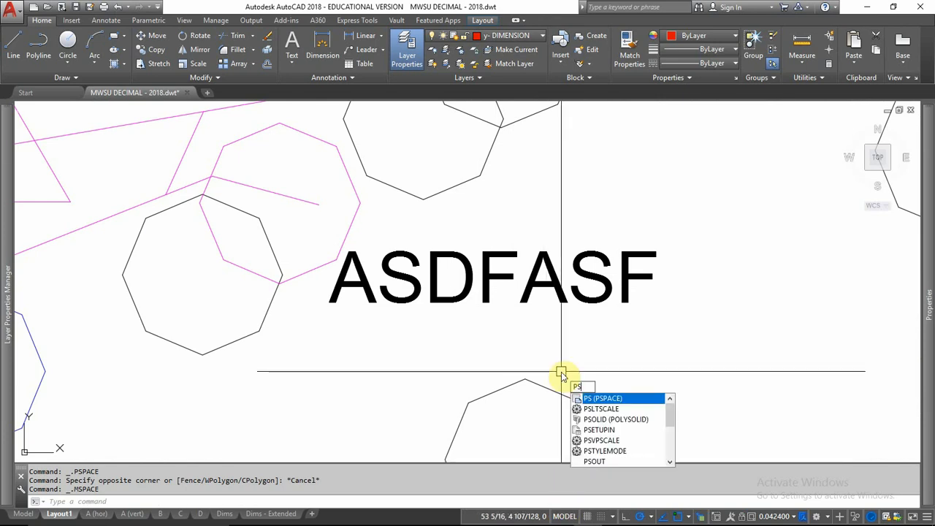
{"action": "key", "text": "Return"}
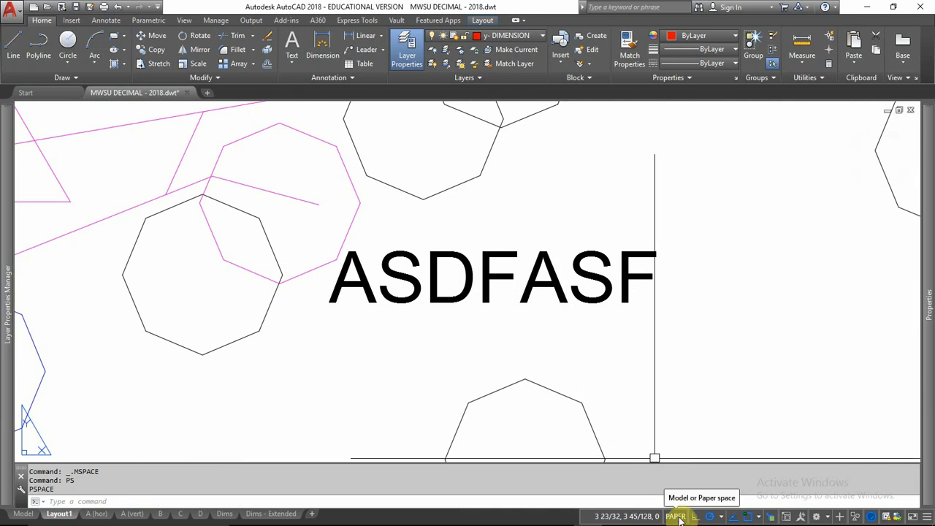
{"action": "scroll", "coordinate": [501, 309], "scroll_direction": "down", "scroll_amount": 12}
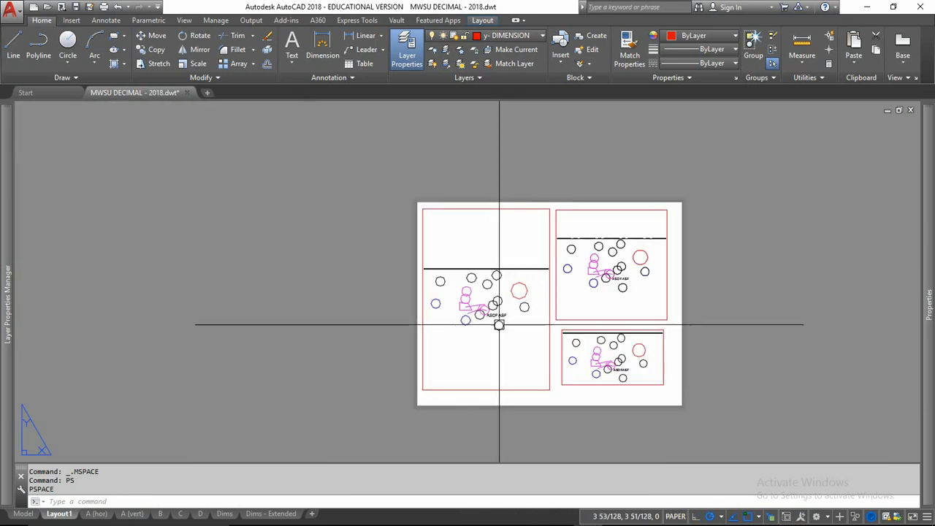
{"action": "scroll", "coordinate": [499, 325], "scroll_direction": "up", "scroll_amount": 6}
{"action": "scroll", "coordinate": [499, 325], "scroll_direction": "up", "scroll_amount": 3}
{"action": "scroll", "coordinate": [499, 326], "scroll_direction": "down", "scroll_amount": 8}
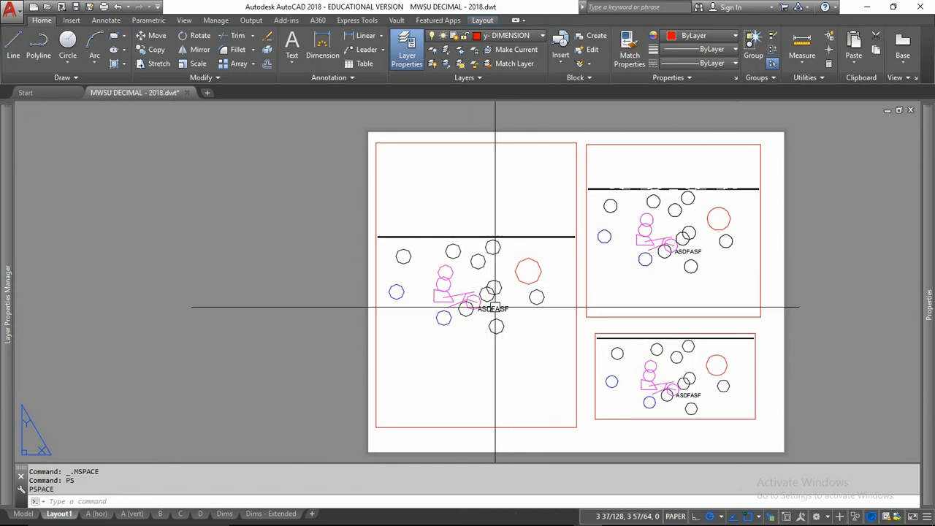
Activate the left viewport and enlarge and pan its model space view so the octagons and ASDFASF text fill it
{"action": "double_click", "coordinate": [463, 282]}
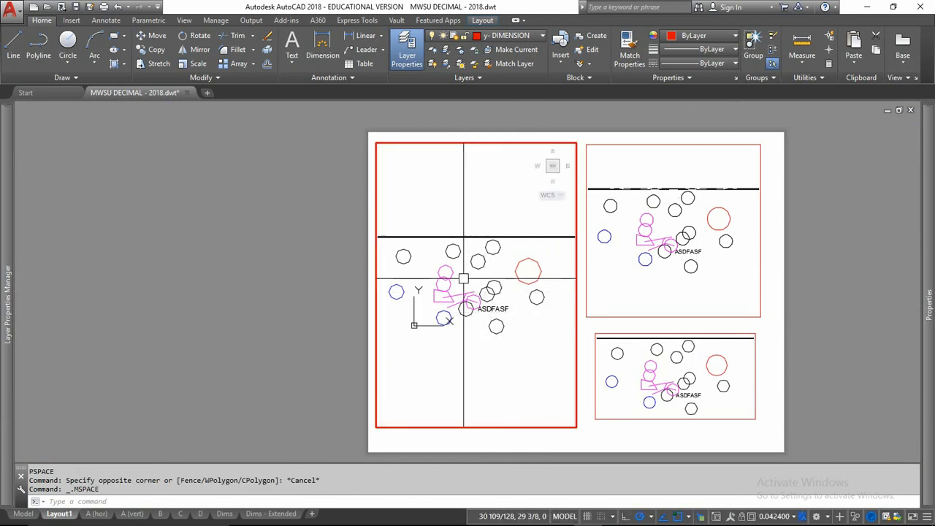
{"action": "mouse_move", "coordinate": [463, 281]}
{"action": "middle_mouse_down"}
{"action": "mouse_move", "coordinate": [468, 269]}
{"action": "mouse_move", "coordinate": [501, 307]}
{"action": "mouse_move", "coordinate": [458, 273]}
{"action": "mouse_move", "coordinate": [466, 264]}
{"action": "mouse_move", "coordinate": [463, 282]}
{"action": "middle_mouse_up"}
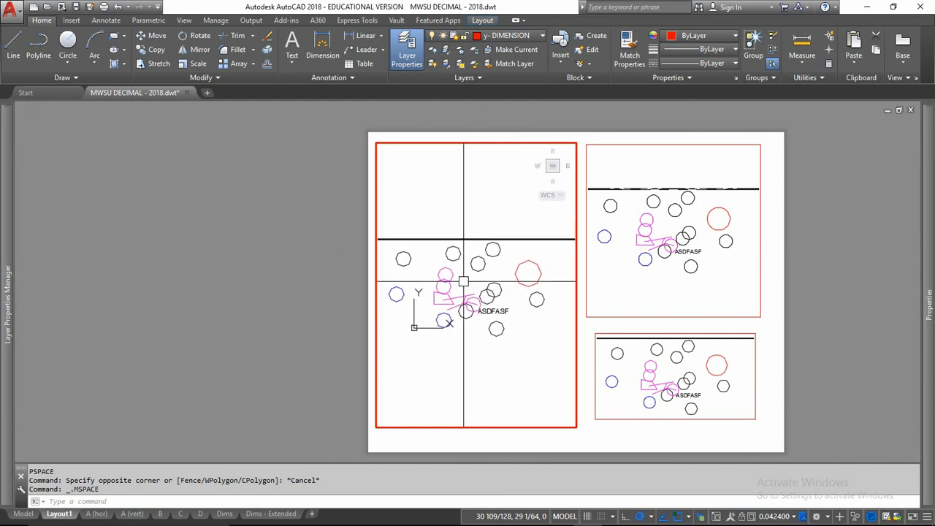
{"action": "scroll", "coordinate": [484, 294], "scroll_direction": "up", "scroll_amount": 2}
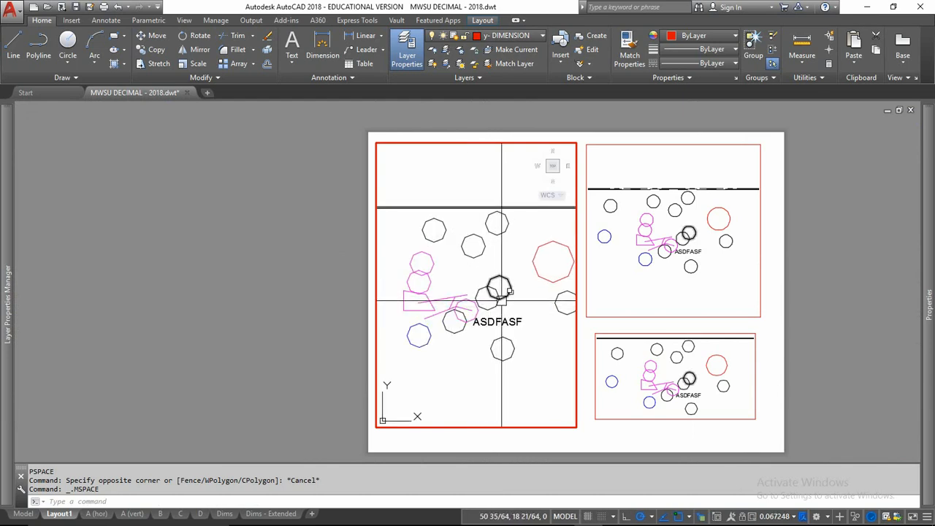
{"action": "scroll", "coordinate": [501, 299], "scroll_direction": "up", "scroll_amount": 2}
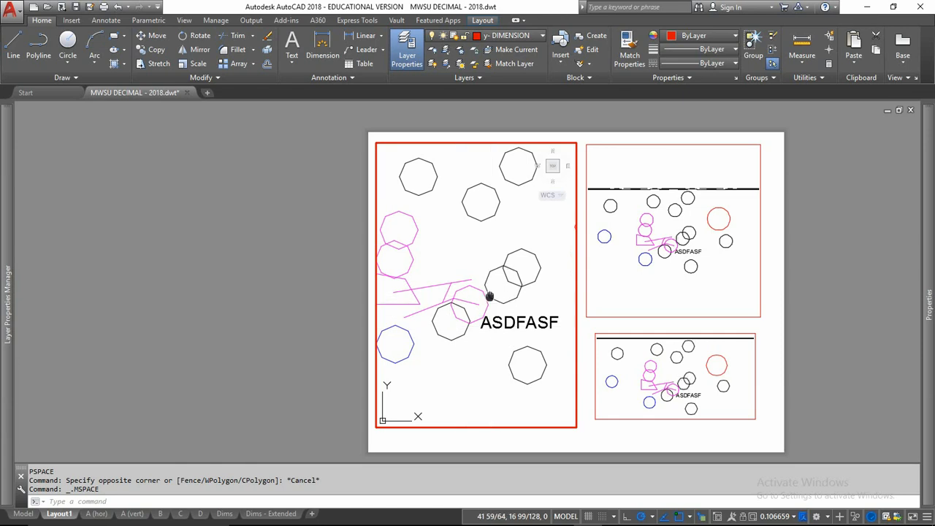
{"action": "middle_click_drag", "start_coordinate": [490, 296], "coordinate": [504, 310]}
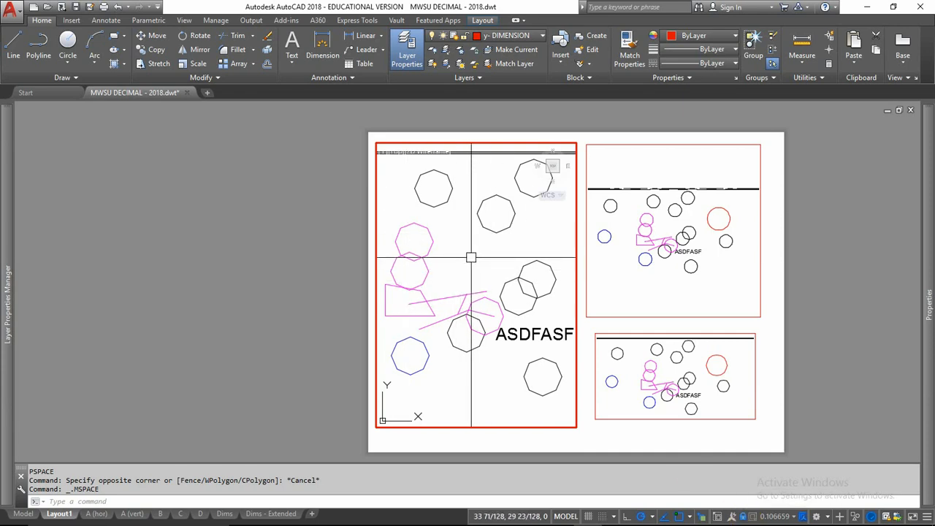
Test the left viewport's view lock by zooming out and in and panning from inside it
{"action": "scroll", "coordinate": [471, 257], "scroll_direction": "down", "scroll_amount": 2}
{"action": "scroll", "coordinate": [471, 257], "scroll_direction": "up", "scroll_amount": 3}
{"action": "scroll", "coordinate": [471, 257], "scroll_direction": "down", "scroll_amount": 3}
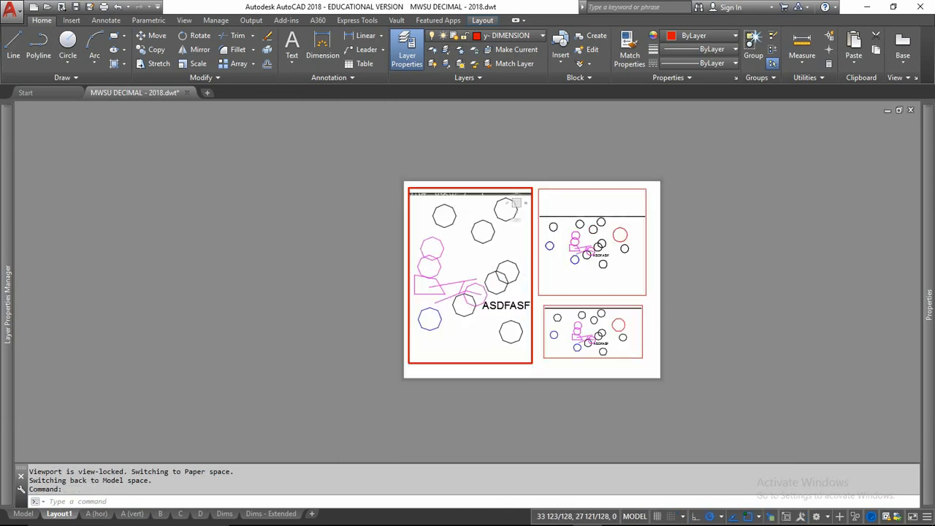
{"action": "scroll", "coordinate": [471, 261], "scroll_direction": "up", "scroll_amount": 4}
{"action": "scroll", "coordinate": [471, 261], "scroll_direction": "down", "scroll_amount": 2}
{"action": "middle_click_drag", "start_coordinate": [471, 263], "coordinate": [378, 257]}
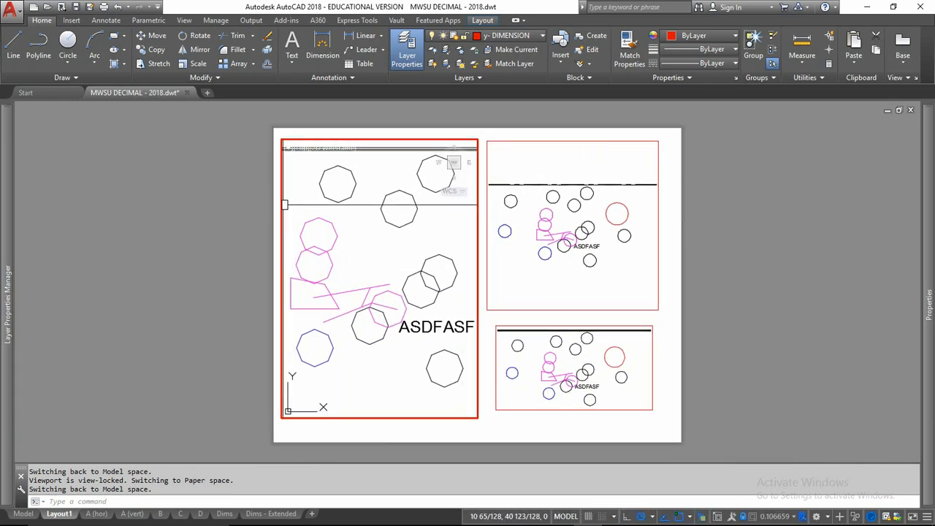
Make the upper-right viewport current and zoom and pan its model space view to show the drawing slightly smaller
{"action": "left_click", "coordinate": [536, 273]}
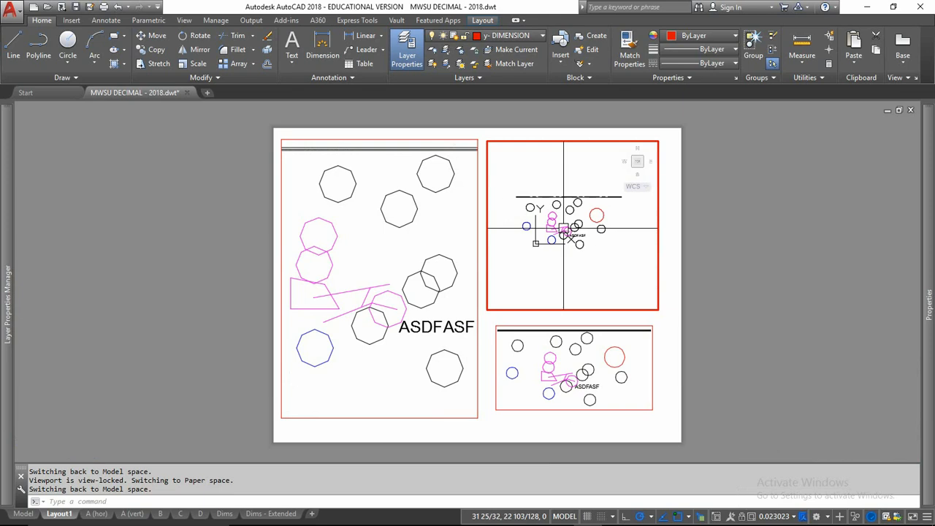
{"action": "scroll", "coordinate": [555, 228], "scroll_direction": "down", "scroll_amount": 1}
{"action": "scroll", "coordinate": [564, 230], "scroll_direction": "down", "scroll_amount": 6}
{"action": "scroll", "coordinate": [564, 230], "scroll_direction": "up", "scroll_amount": 6}
{"action": "mouse_move", "coordinate": [564, 231]}
{"action": "middle_mouse_down"}
{"action": "mouse_move", "coordinate": [599, 234]}
{"action": "mouse_move", "coordinate": [505, 239]}
{"action": "mouse_move", "coordinate": [573, 237]}
{"action": "mouse_move", "coordinate": [561, 241]}
{"action": "middle_mouse_up"}
{"action": "scroll", "coordinate": [573, 237], "scroll_direction": "down", "scroll_amount": 3}
{"action": "scroll", "coordinate": [574, 239], "scroll_direction": "up", "scroll_amount": 2}
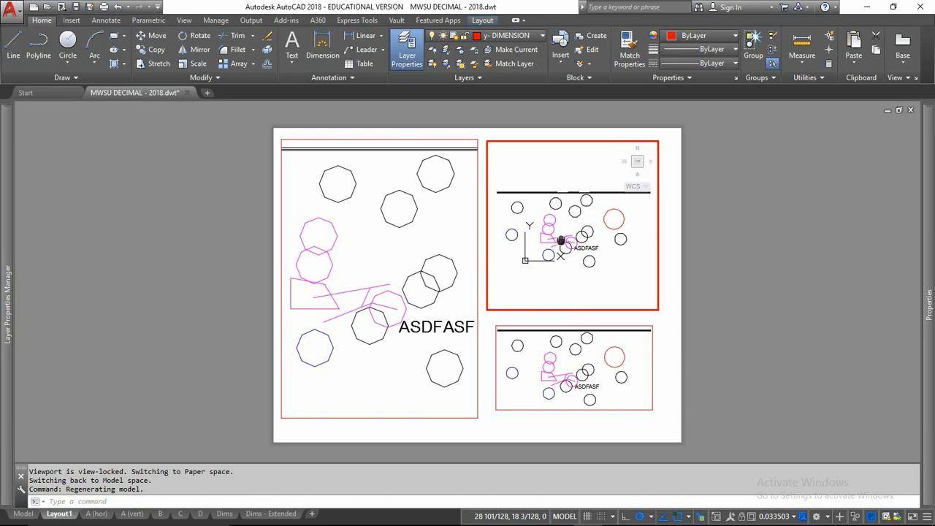
Make the small lower-right viewport current and zoom its view out so the drawing appears smaller inside it
{"action": "left_click", "coordinate": [567, 371]}
{"action": "scroll", "coordinate": [563, 358], "scroll_direction": "down", "scroll_amount": 4}
{"action": "scroll", "coordinate": [575, 365], "scroll_direction": "up", "scroll_amount": 3}
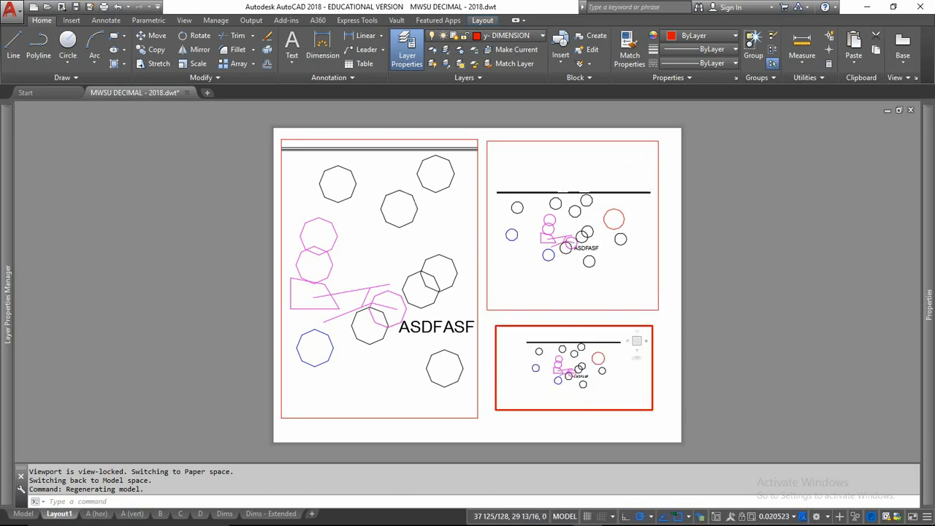
{"action": "scroll", "coordinate": [573, 361], "scroll_direction": "down", "scroll_amount": 3}
Return to the locked left viewport and zoom out, in and pan to compare it with the unlocked viewports
{"action": "left_click", "coordinate": [403, 234]}
{"action": "scroll", "coordinate": [355, 247], "scroll_direction": "down", "scroll_amount": 5}
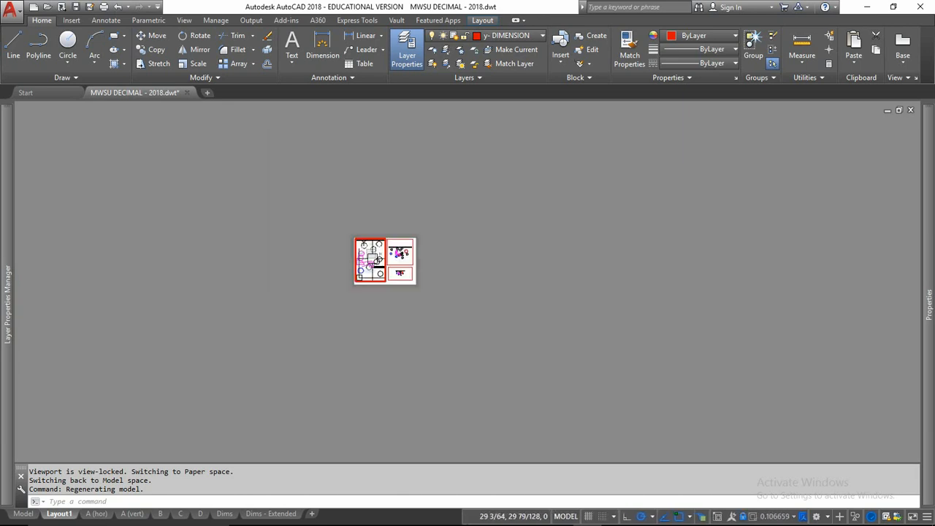
{"action": "scroll", "coordinate": [360, 254], "scroll_direction": "up", "scroll_amount": 5}
{"action": "middle_click_drag", "start_coordinate": [325, 246], "coordinate": [370, 246]}
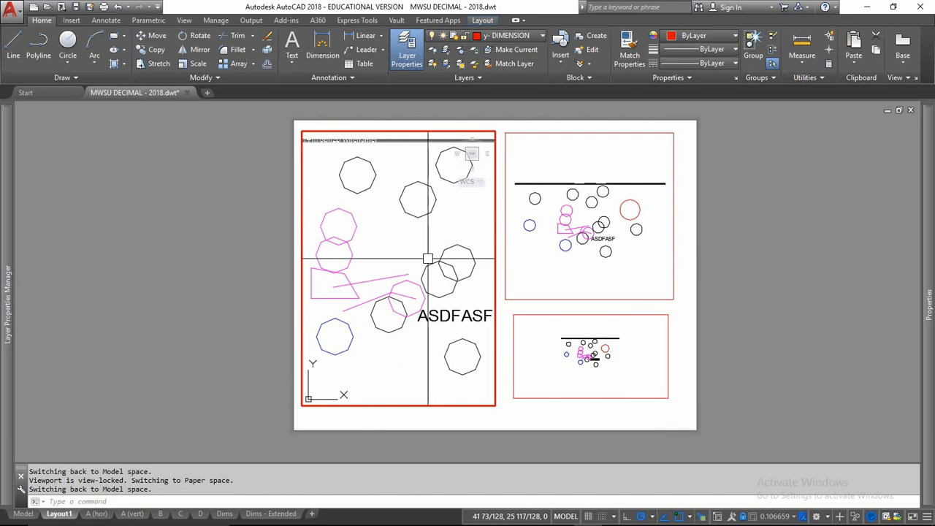
Unlock the left viewport, zoom and pan its view so the text sits fully inside the frame, and lock it again
{"action": "left_click", "coordinate": [744, 520]}
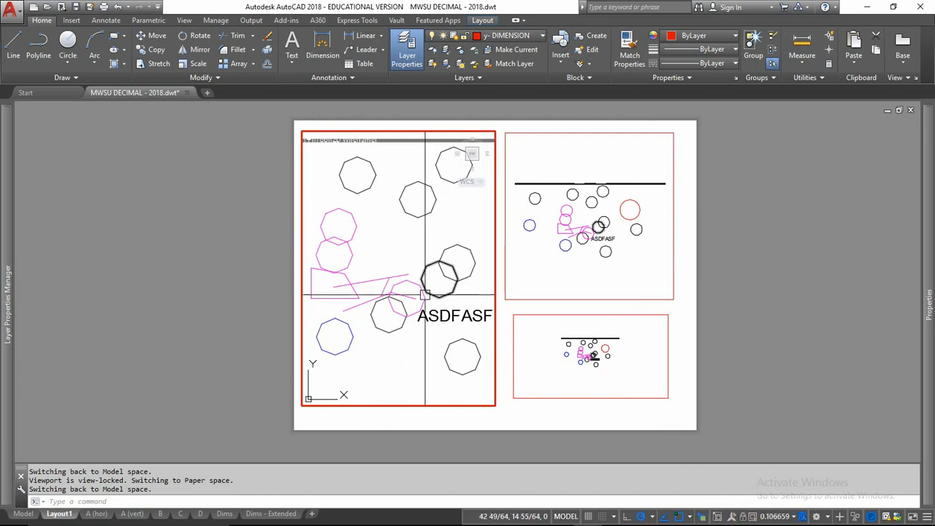
{"action": "scroll", "coordinate": [368, 250], "scroll_direction": "up", "scroll_amount": 1}
{"action": "scroll", "coordinate": [370, 252], "scroll_direction": "down", "scroll_amount": 1}
{"action": "scroll", "coordinate": [369, 251], "scroll_direction": "down", "scroll_amount": 3}
{"action": "scroll", "coordinate": [369, 251], "scroll_direction": "up", "scroll_amount": 3}
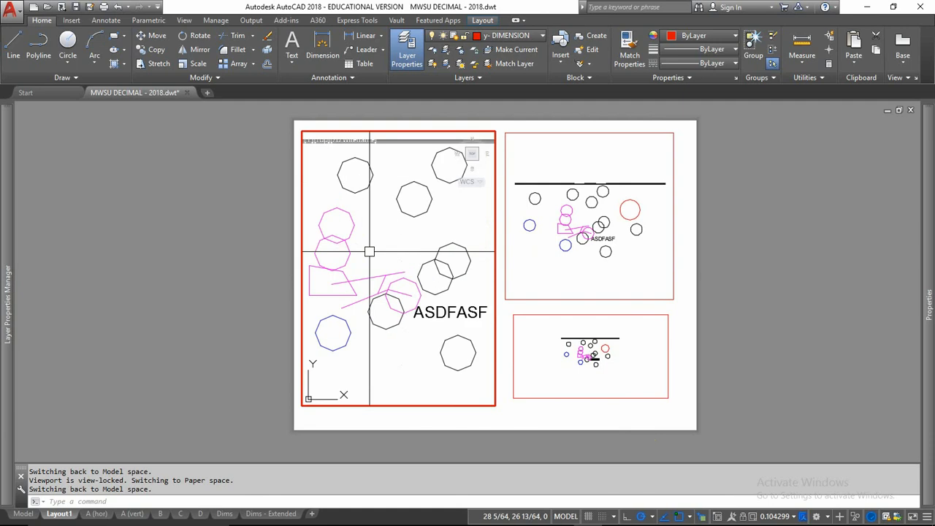
{"action": "mouse_move", "coordinate": [369, 252]}
{"action": "middle_mouse_down"}
{"action": "mouse_move", "coordinate": [428, 273]}
{"action": "mouse_move", "coordinate": [370, 258]}
{"action": "middle_mouse_up"}
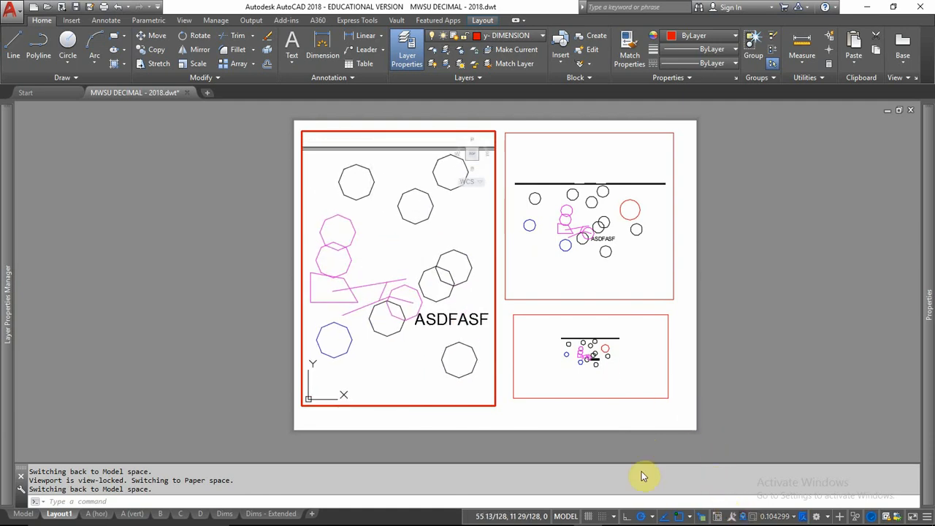
Switch to paper space, select the left viewport's frame and stretch its lower-left corner upward to shorten the viewport
{"action": "double_click", "coordinate": [240, 309]}
{"action": "left_click", "coordinate": [239, 306]}
{"action": "left_click", "coordinate": [238, 305]}
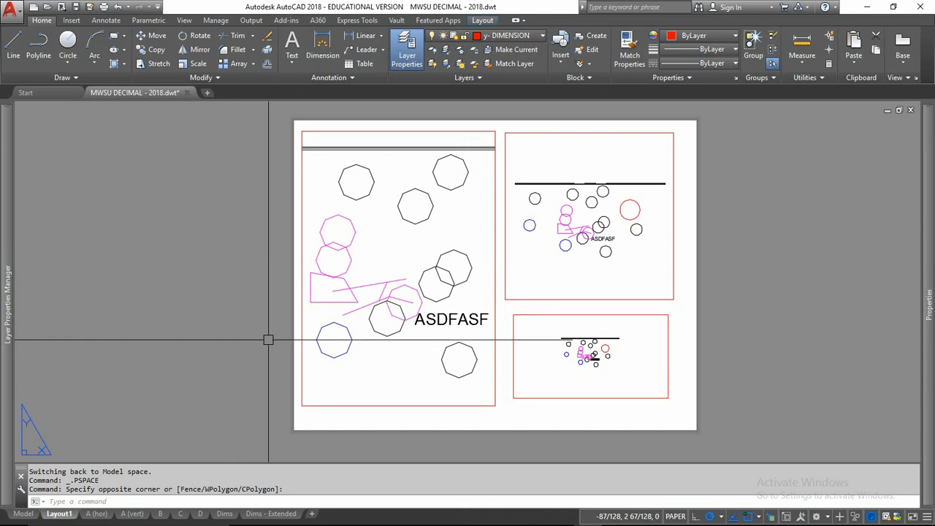
{"action": "left_click", "coordinate": [300, 378]}
{"action": "left_click", "coordinate": [302, 406]}
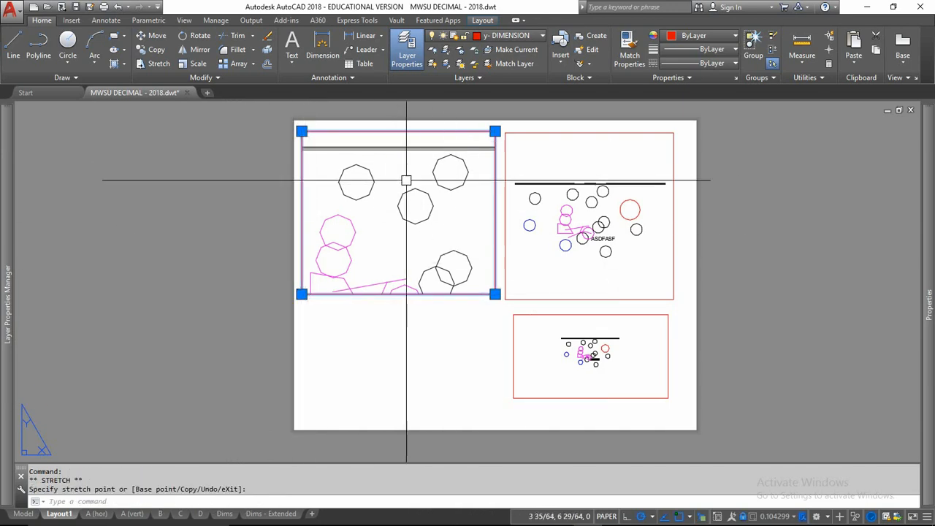
Stretch the left viewport's lower-left corner back down to near the sheet's lower margin and deselect the frame
{"action": "left_click", "coordinate": [302, 294]}
{"action": "left_click", "coordinate": [301, 294]}
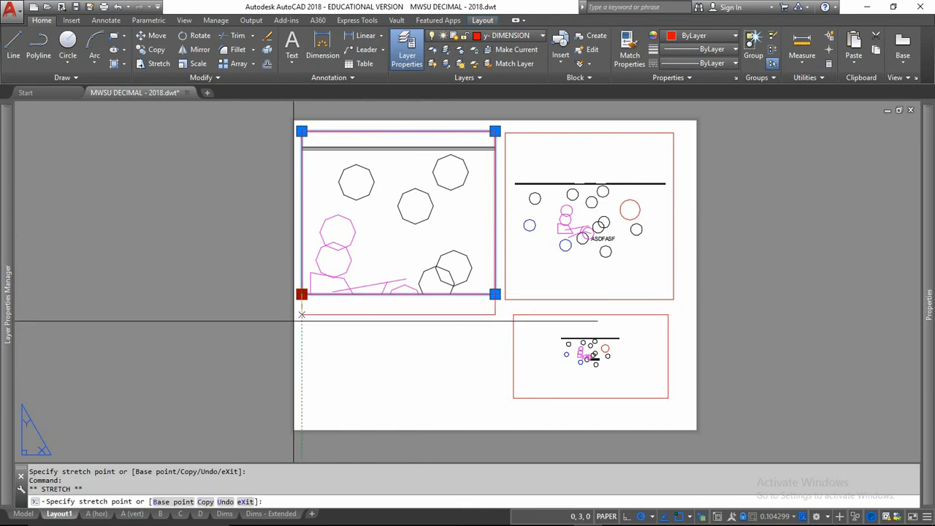
{"action": "left_click", "coordinate": [301, 417]}
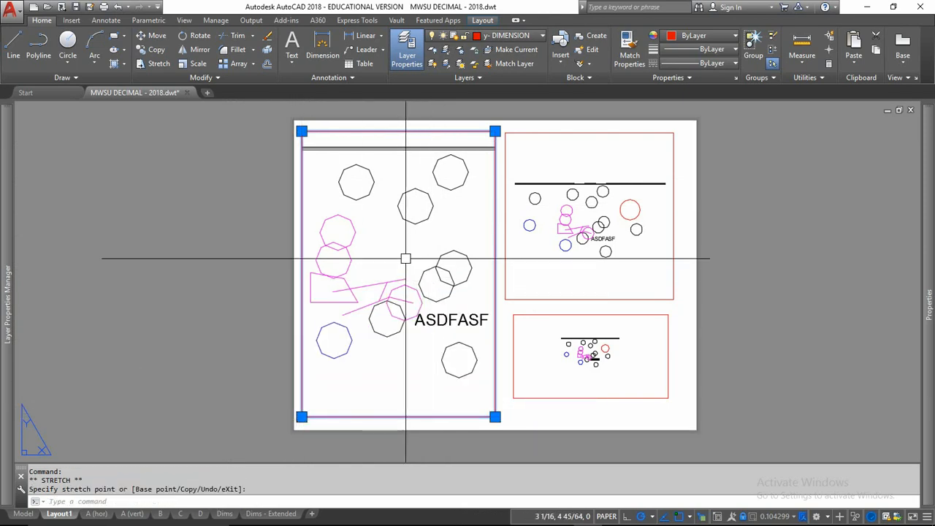
{"action": "left_click", "coordinate": [228, 227]}
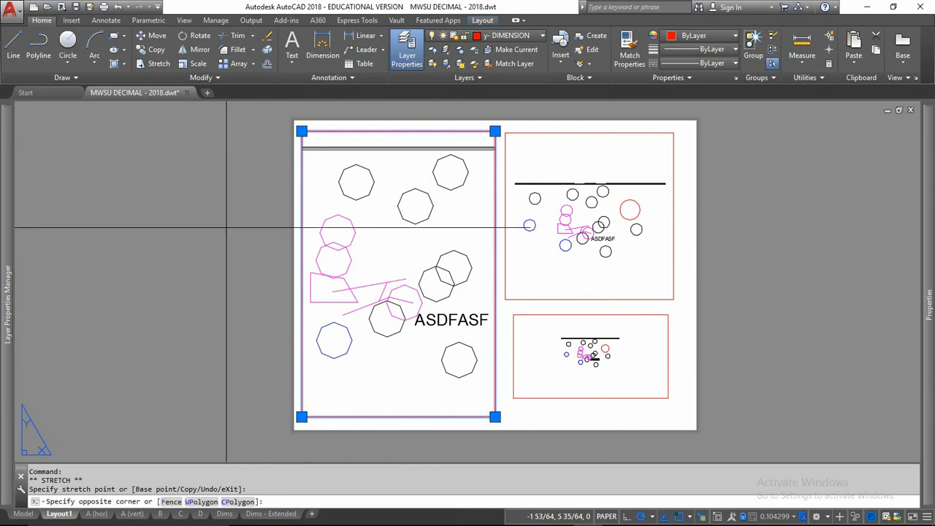
{"action": "left_click", "coordinate": [228, 227]}
{"action": "key", "text": "Escape"}
{"action": "key", "text": "Escape"}
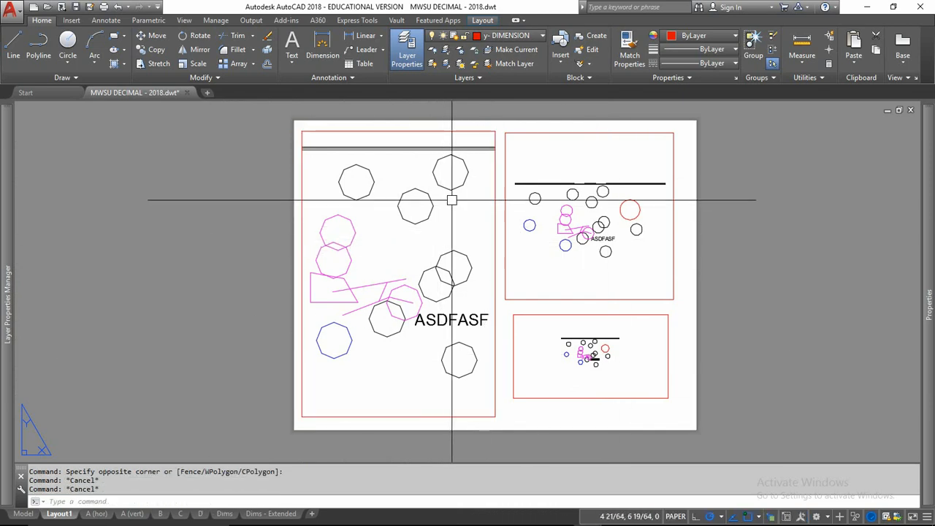
Enter model space and make each viewport current in turn to compare their lock states, ending in the left one
{"action": "double_click", "coordinate": [601, 190]}
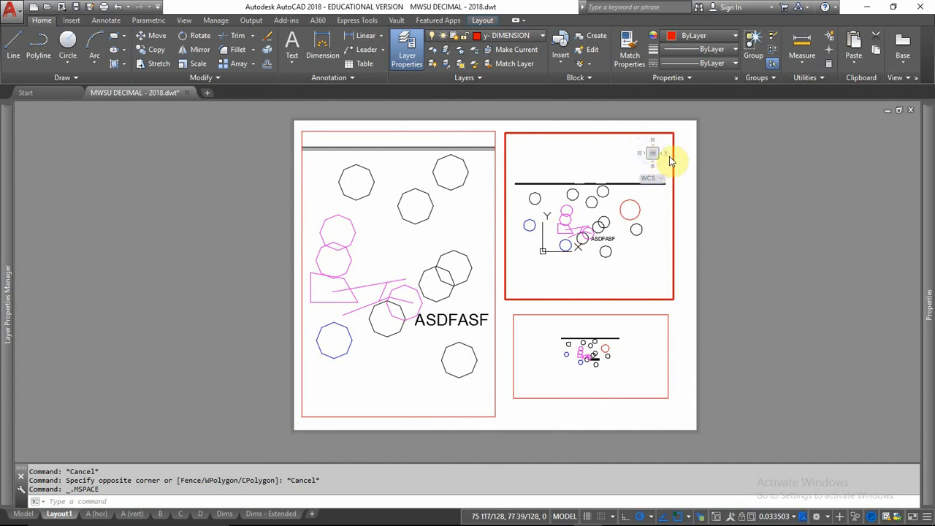
{"action": "left_click", "coordinate": [448, 219]}
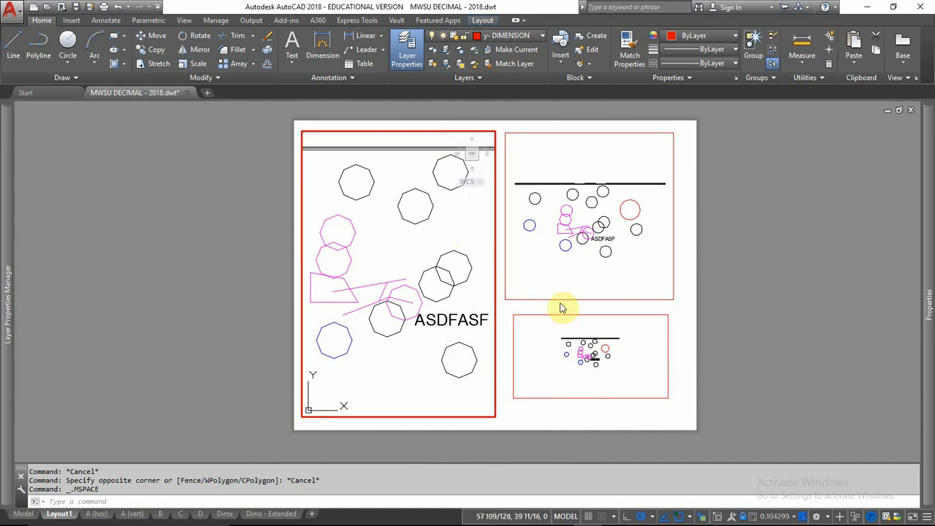
{"action": "left_click", "coordinate": [592, 339]}
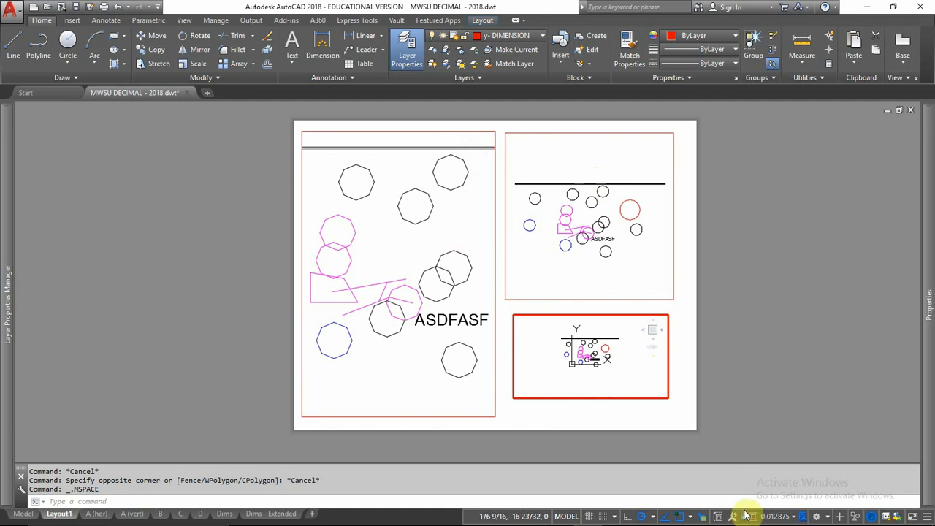
{"action": "left_click", "coordinate": [619, 244]}
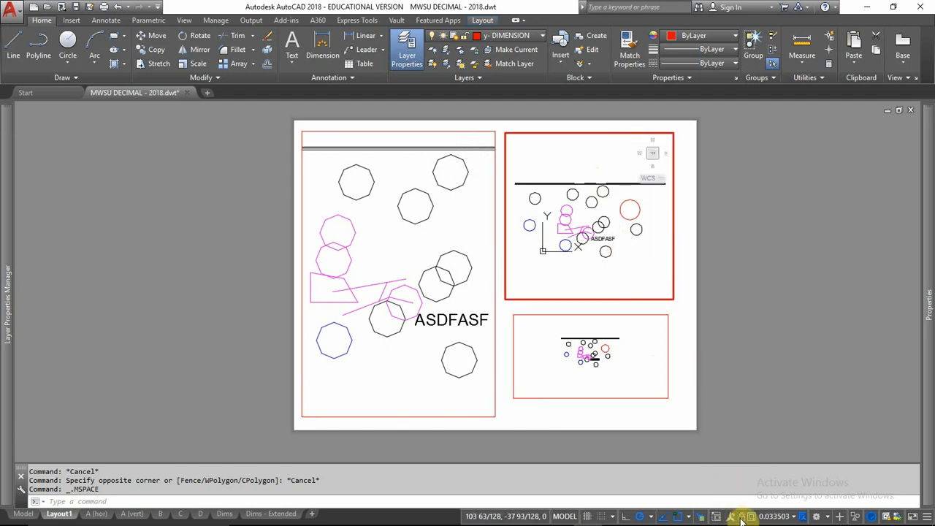
{"action": "left_click", "coordinate": [470, 236]}
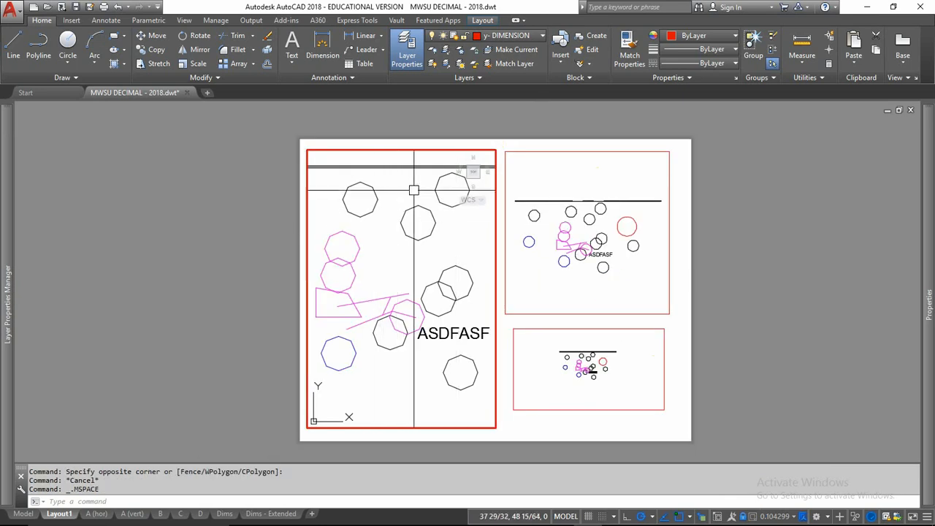
Zoom in on the locked left viewport's upper part, switch to paper space, and zoom back out to the whole sheet
{"action": "scroll", "coordinate": [460, 161], "scroll_direction": "up", "scroll_amount": 4}
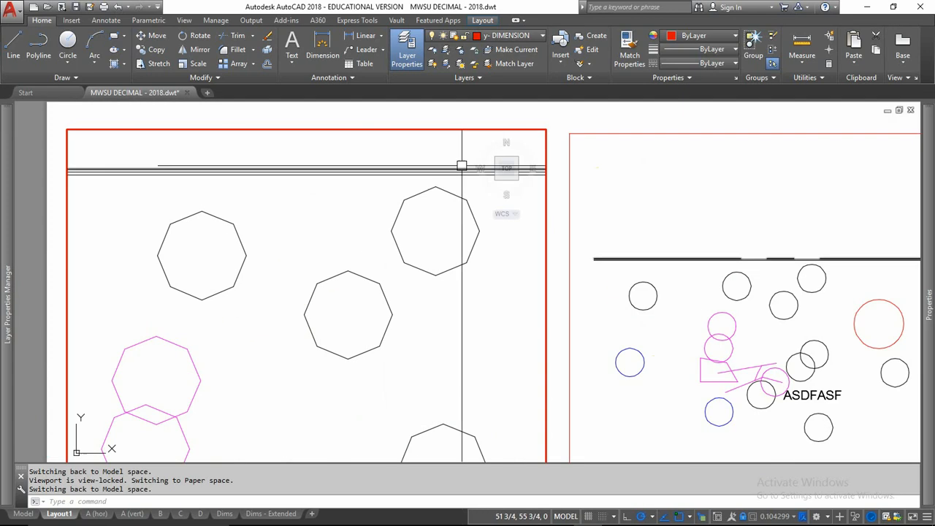
{"action": "left_click", "coordinate": [508, 144]}
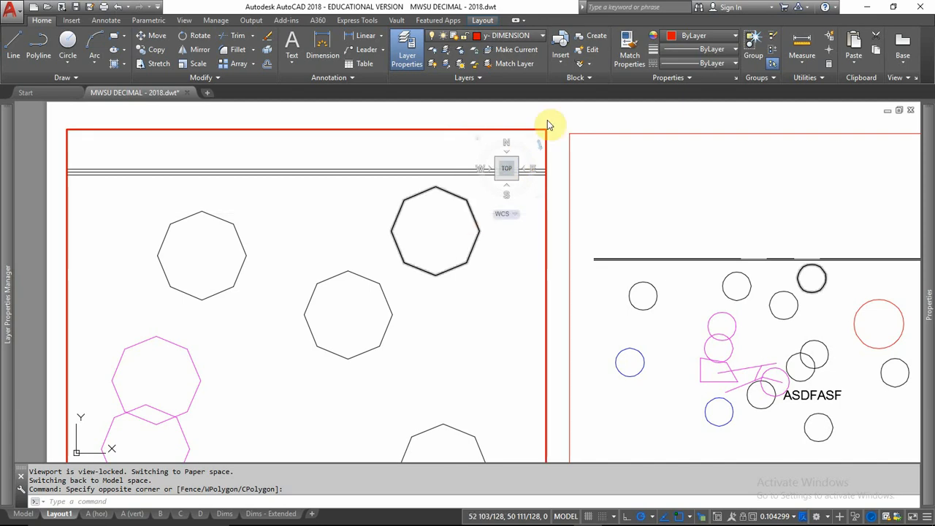
{"action": "double_click", "coordinate": [572, 131]}
{"action": "scroll", "coordinate": [572, 188], "scroll_direction": "down", "scroll_amount": 5}
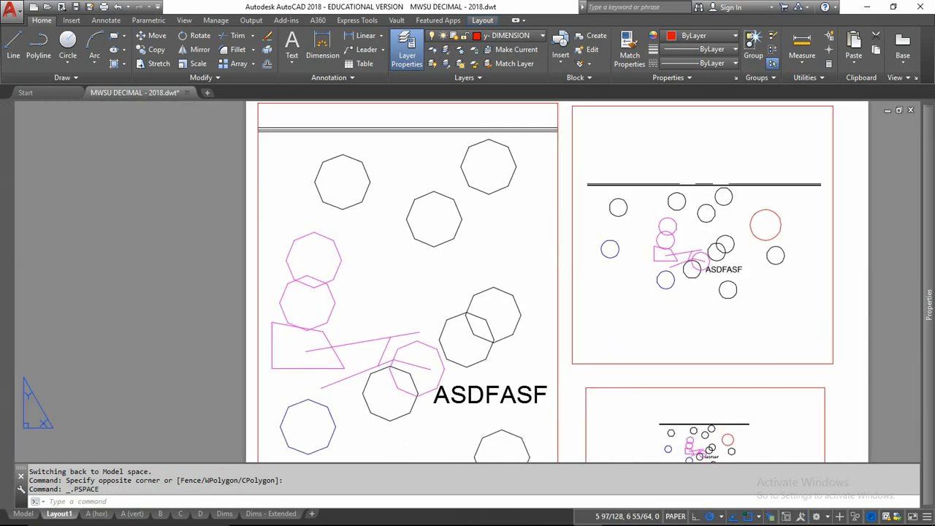
{"action": "middle_click_drag", "start_coordinate": [572, 187], "coordinate": [553, 202]}
Switch back to model space in the locked left viewport
{"action": "left_click", "coordinate": [518, 190]}
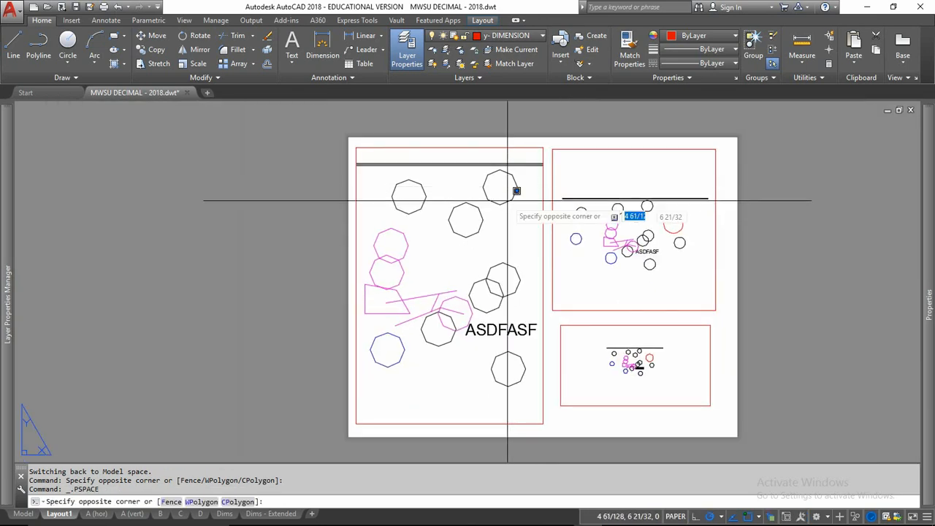
{"action": "left_click", "coordinate": [507, 200]}
{"action": "double_click", "coordinate": [507, 200]}
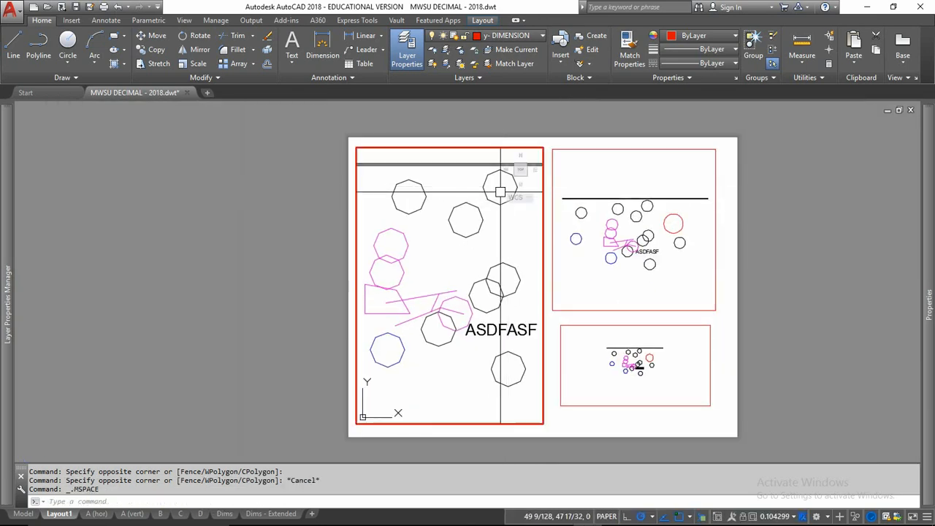
Rotate the left viewport's view 90° counterclockwise and the upper-right viewport's view 90° clockwise with the ViewCube
{"action": "left_click", "coordinate": [534, 160]}
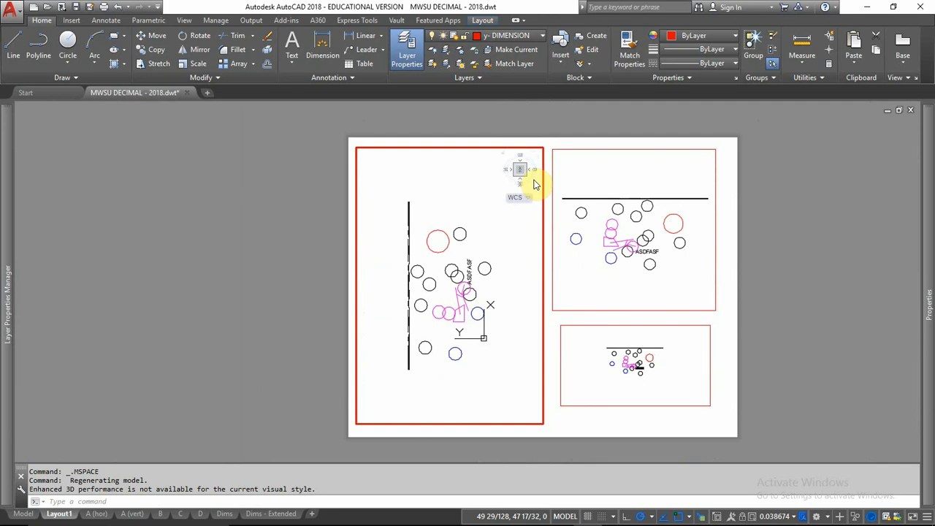
{"action": "left_click", "coordinate": [604, 177]}
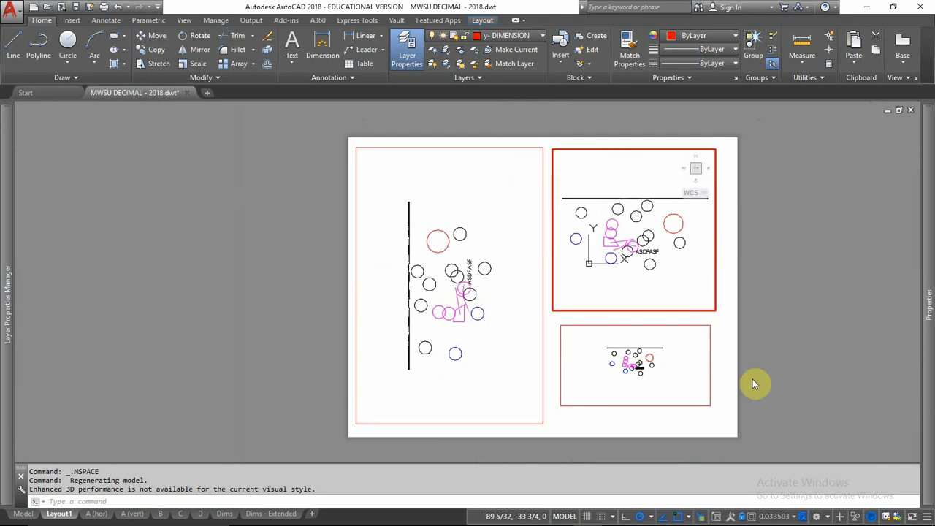
{"action": "left_click", "coordinate": [709, 162]}
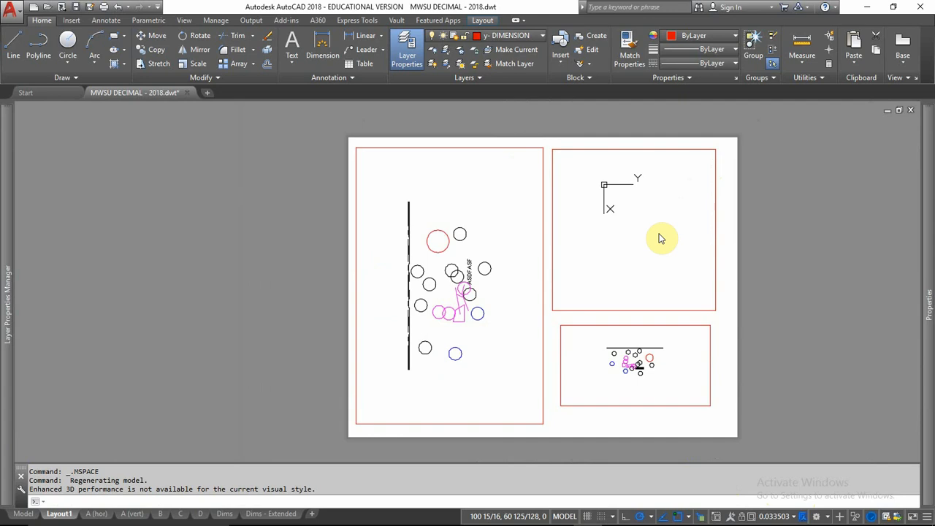
Make the lower-right viewport current, unlock its view and enlarge the drawing to nearly fill the frame
{"action": "left_click", "coordinate": [638, 360]}
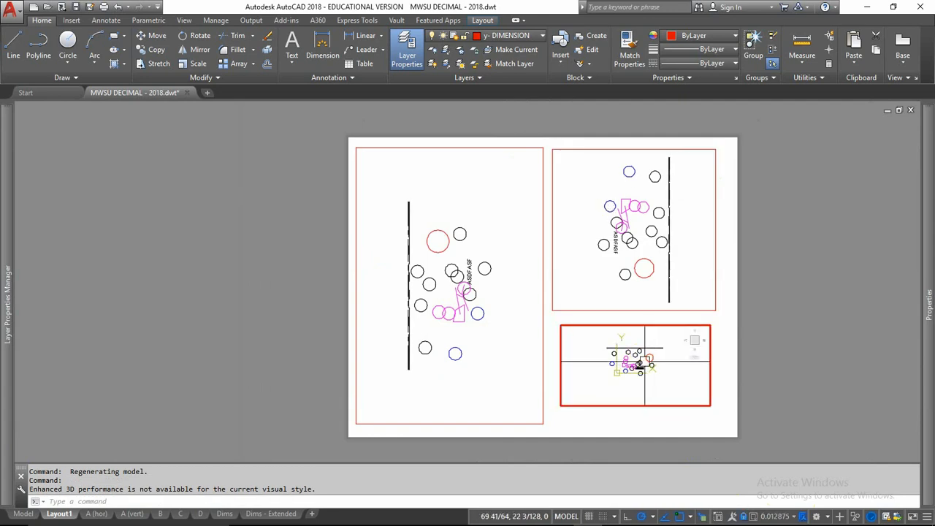
{"action": "scroll", "coordinate": [648, 360], "scroll_direction": "up", "scroll_amount": 2}
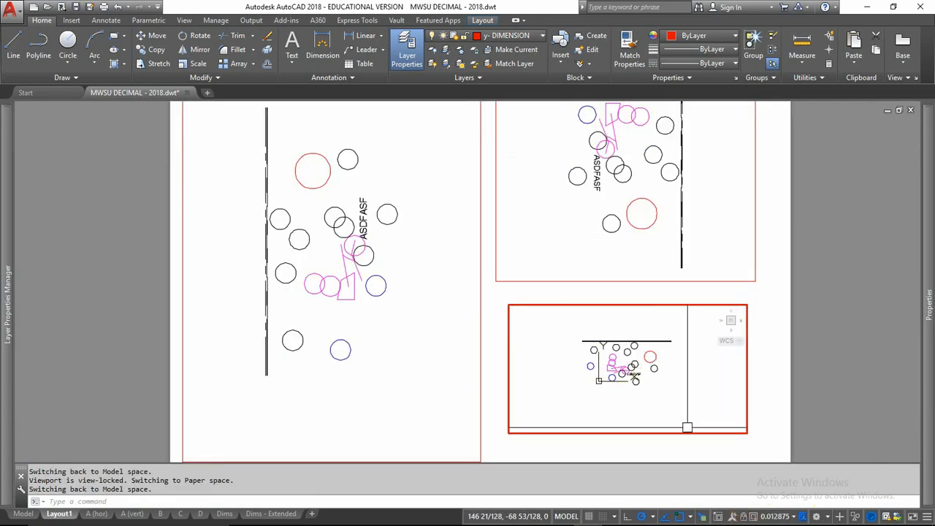
{"action": "scroll", "coordinate": [673, 402], "scroll_direction": "up", "scroll_amount": 5}
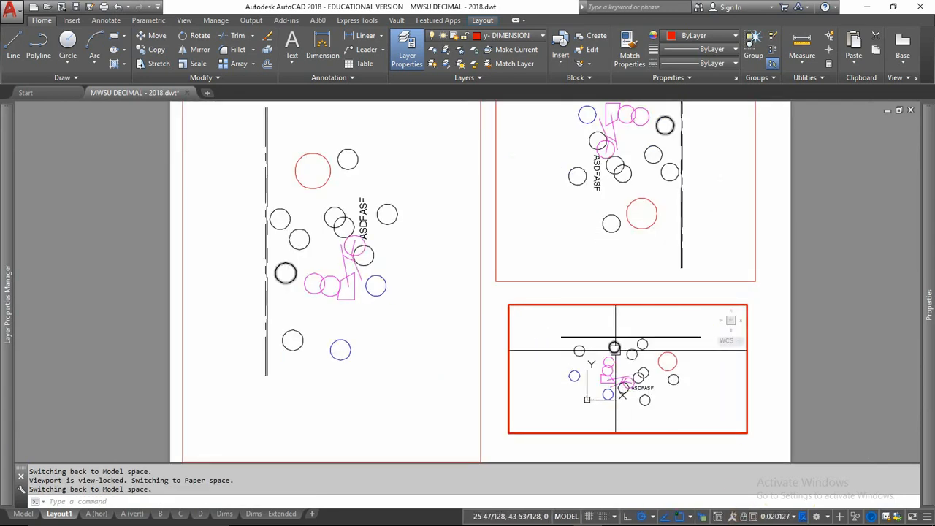
{"action": "scroll", "coordinate": [617, 357], "scroll_direction": "down", "scroll_amount": 4}
Return to paper space and show the whole layout sheet with Zoom All
{"action": "double_click", "coordinate": [839, 336]}
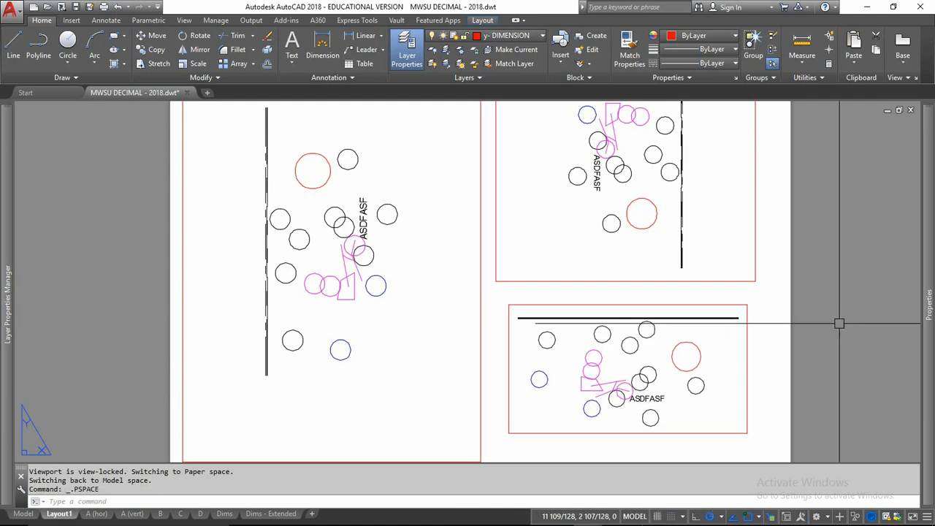
{"action": "scroll", "coordinate": [771, 285], "scroll_direction": "down", "scroll_amount": 3}
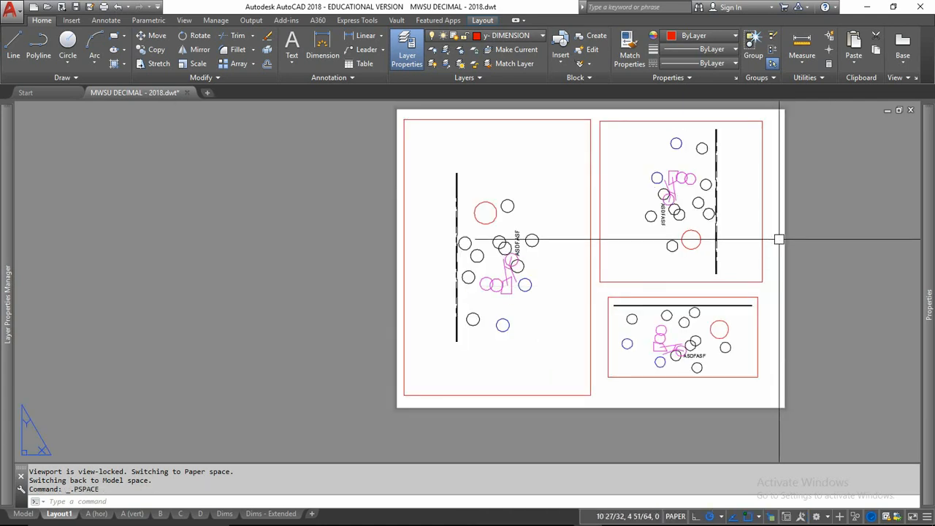
{"action": "type", "text": "z"}
{"action": "key", "text": "Return"}
{"action": "type", "text": "a"}
{"action": "key", "text": "Return"}
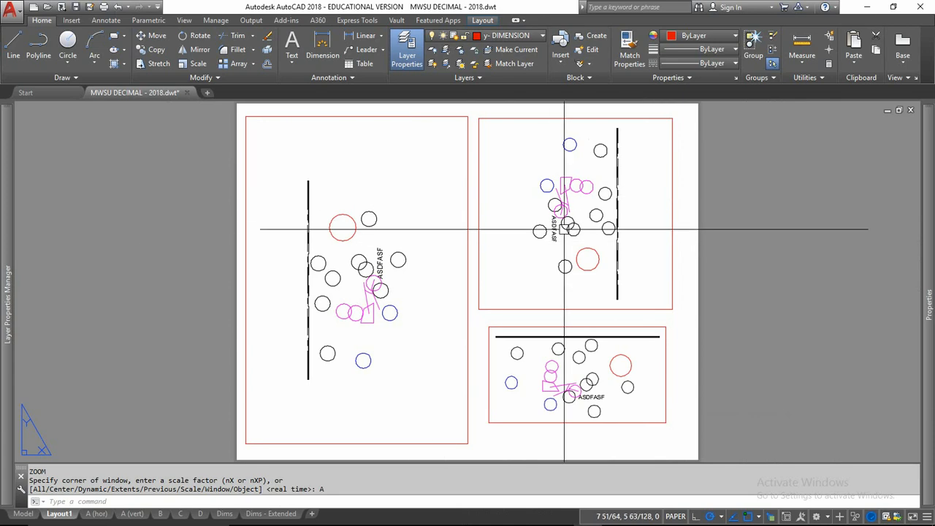
Enlarge and recentre the rotated drawing inside the left viewport, and return to paper space
{"action": "double_click", "coordinate": [434, 243]}
{"action": "scroll", "coordinate": [358, 278], "scroll_direction": "up", "scroll_amount": 2}
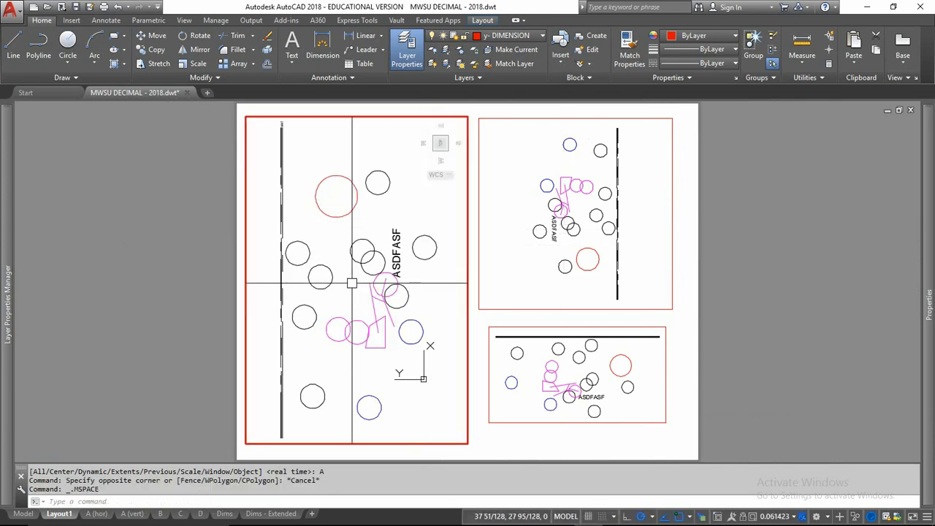
{"action": "middle_click_drag", "start_coordinate": [359, 246], "coordinate": [350, 246]}
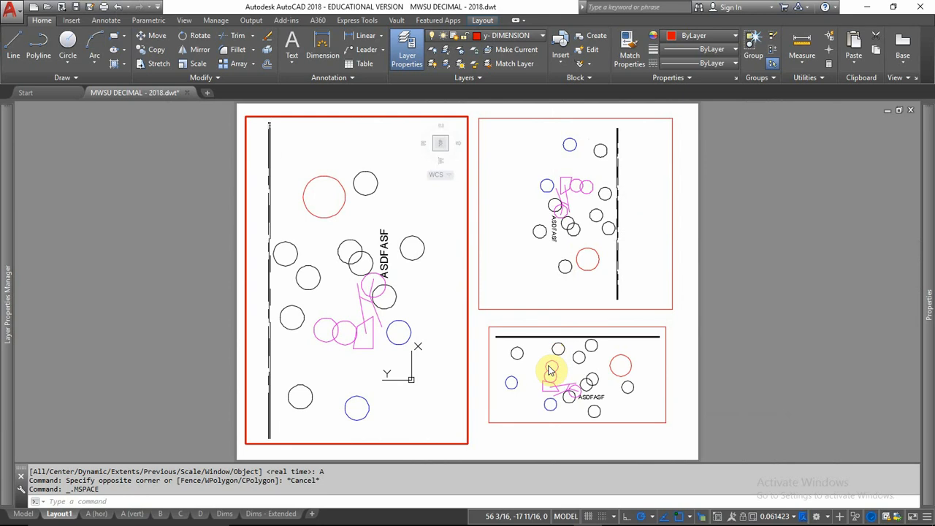
{"action": "double_click", "coordinate": [677, 319]}
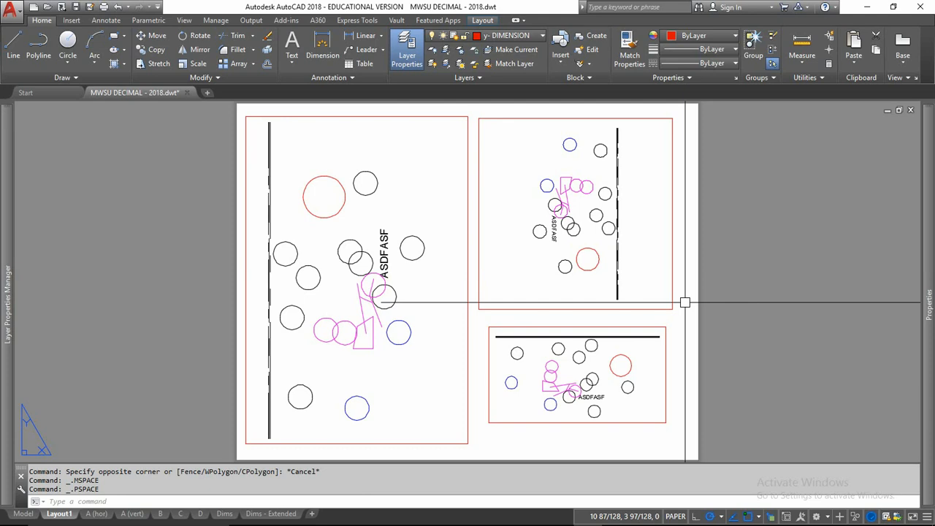
Turn off the ViewCube in the left viewport, compare it with the upper-right viewport, and return to paper space
{"action": "double_click", "coordinate": [437, 149]}
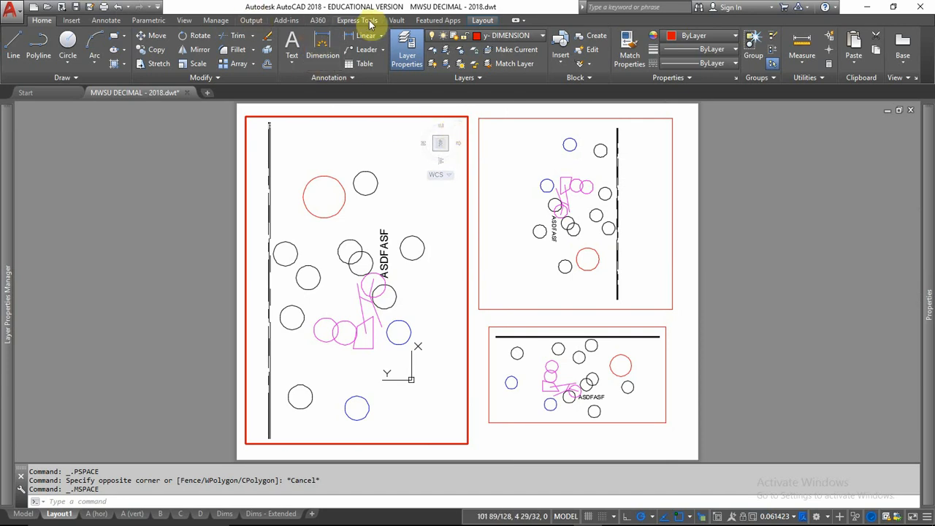
{"action": "left_click", "coordinate": [186, 20]}
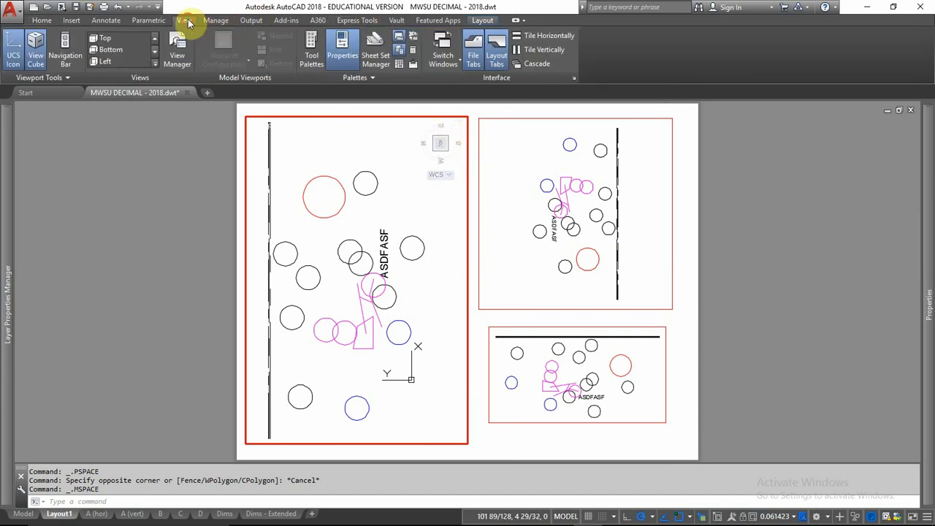
{"action": "left_click", "coordinate": [35, 47]}
{"action": "left_click", "coordinate": [510, 231]}
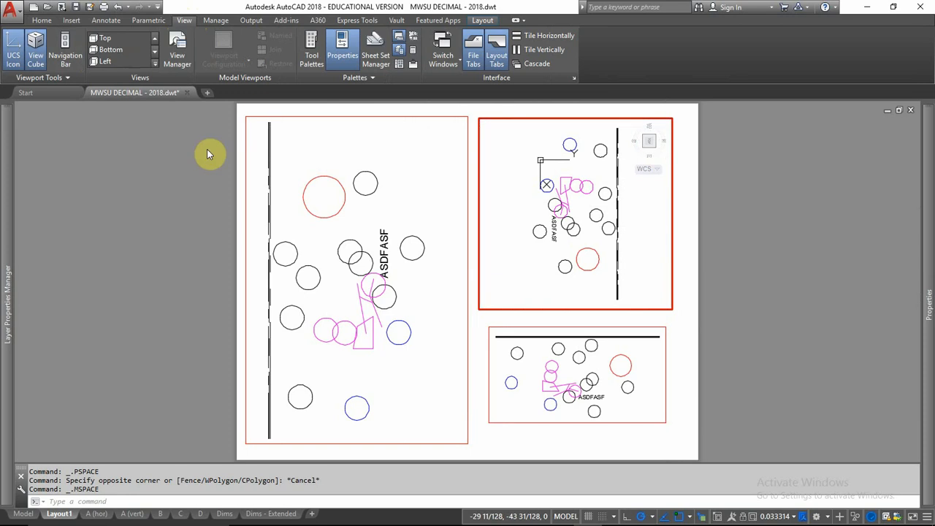
{"action": "left_click", "coordinate": [329, 160]}
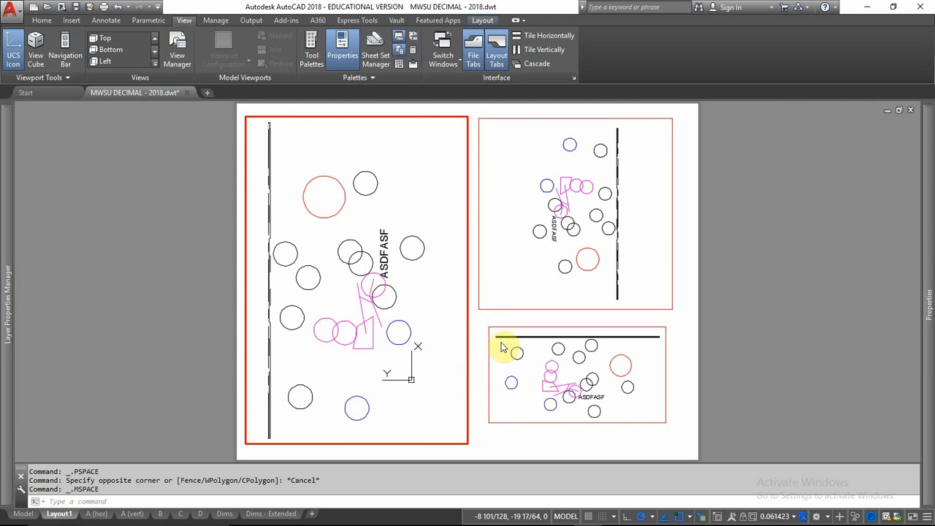
{"action": "double_click", "coordinate": [187, 289]}
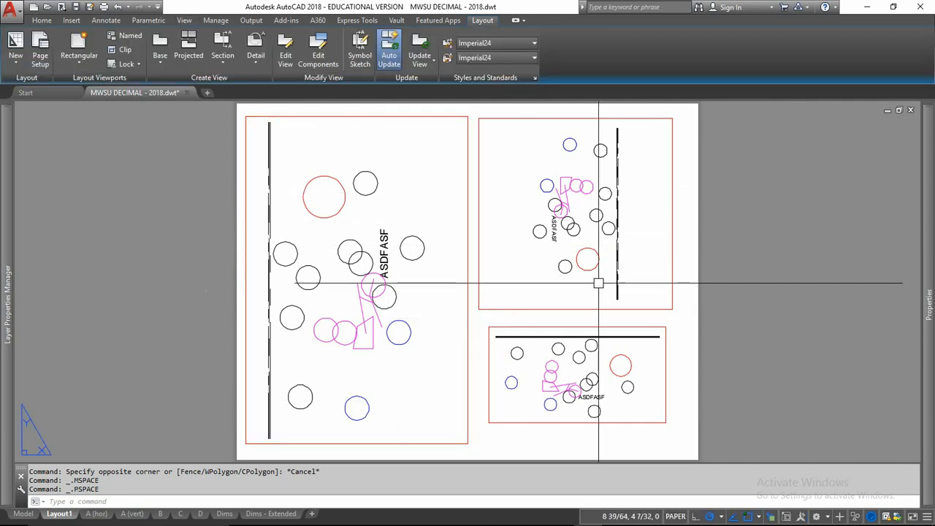
Erase all the viewports from the Layout1 sheet
{"action": "left_click", "coordinate": [687, 239]}
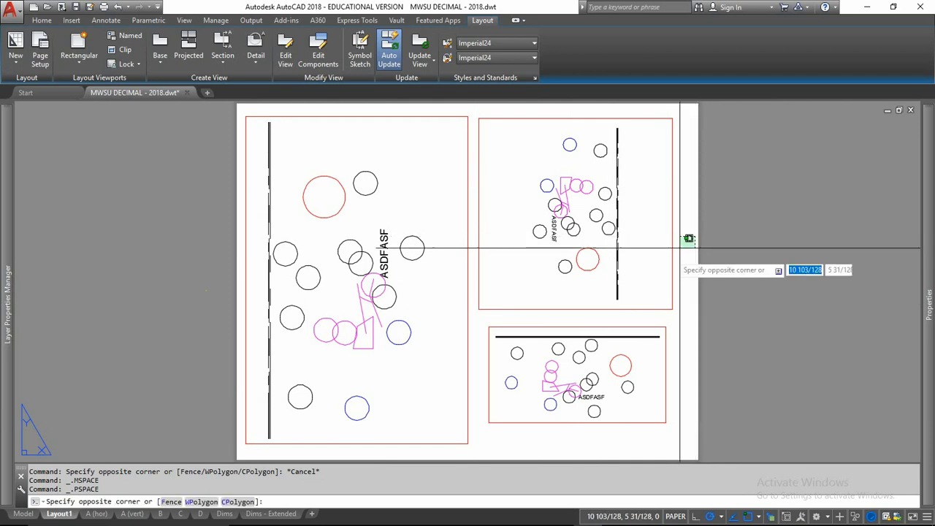
{"action": "left_click", "coordinate": [453, 380]}
{"action": "type", "text": "E"}
{"action": "key", "text": "Return"}
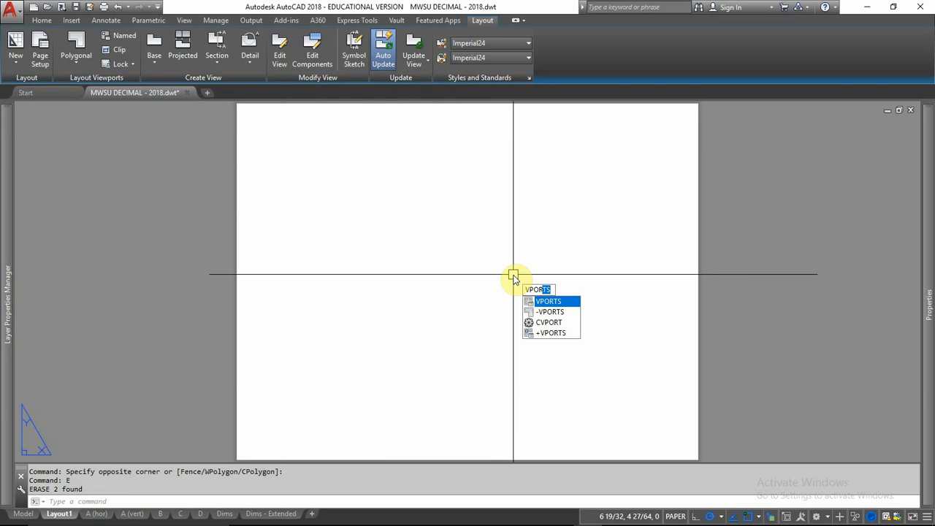
Start the VPORTS command and look through the named viewports before returning to the new viewport configurations
{"action": "key", "text": "BackSpace"}
{"action": "key", "text": "BackSpace"}
{"action": "key", "text": "BackSpace"}
{"action": "key", "text": "BackSpace"}
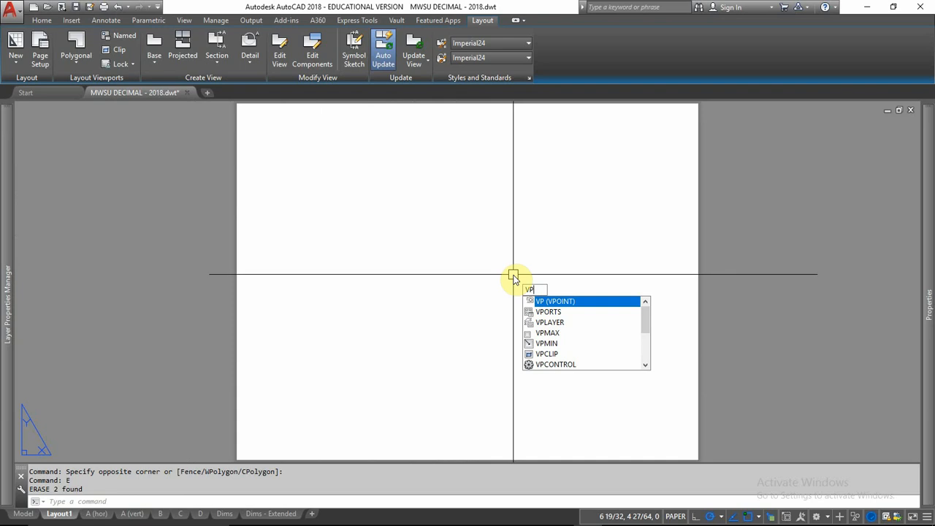
{"action": "type", "text": "O"}
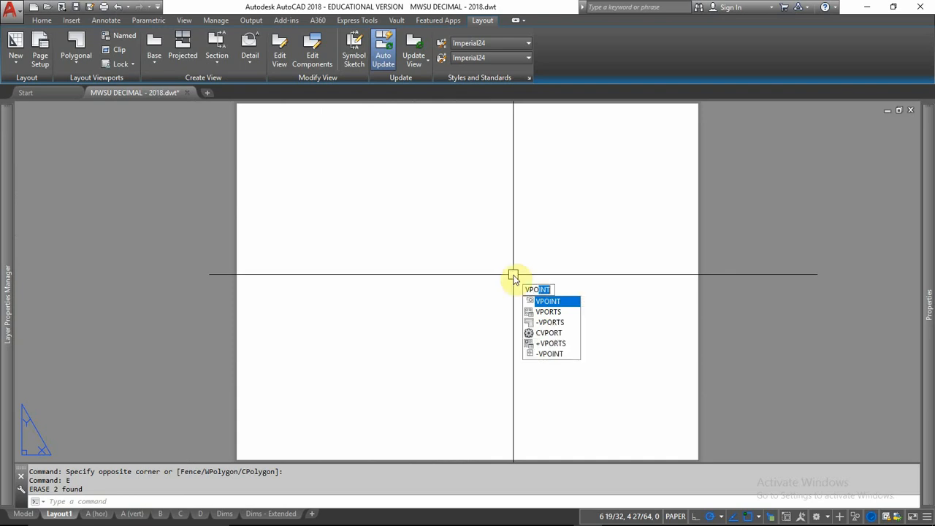
{"action": "type", "text": "R"}
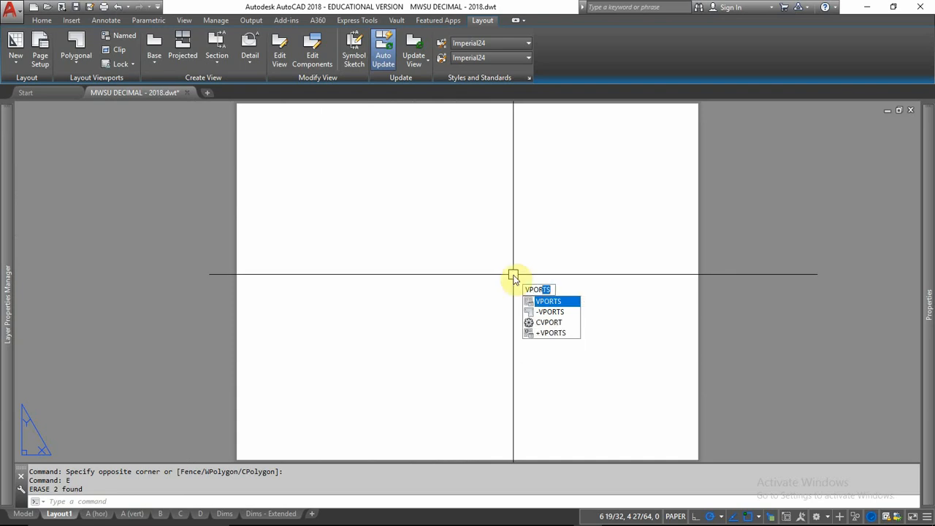
{"action": "key", "text": "Return"}
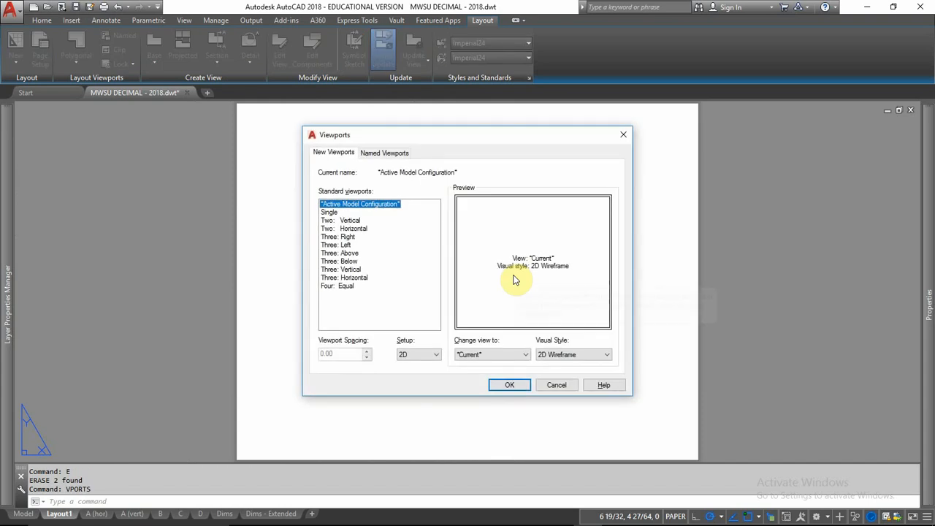
{"action": "left_click", "coordinate": [383, 154]}
{"action": "left_click", "coordinate": [327, 155]}
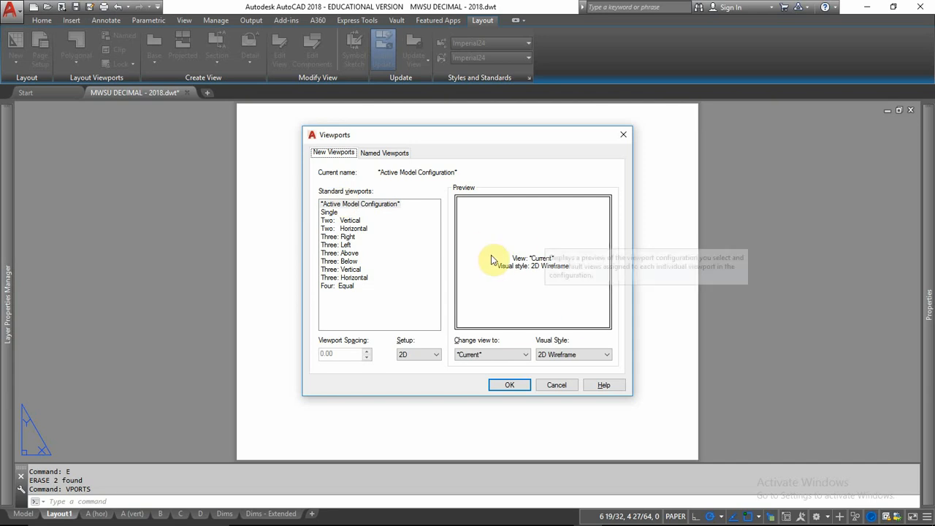
Preview the standard configurations and place a Three: Right arrangement spanning nearly the whole sheet
{"action": "left_click", "coordinate": [329, 212]}
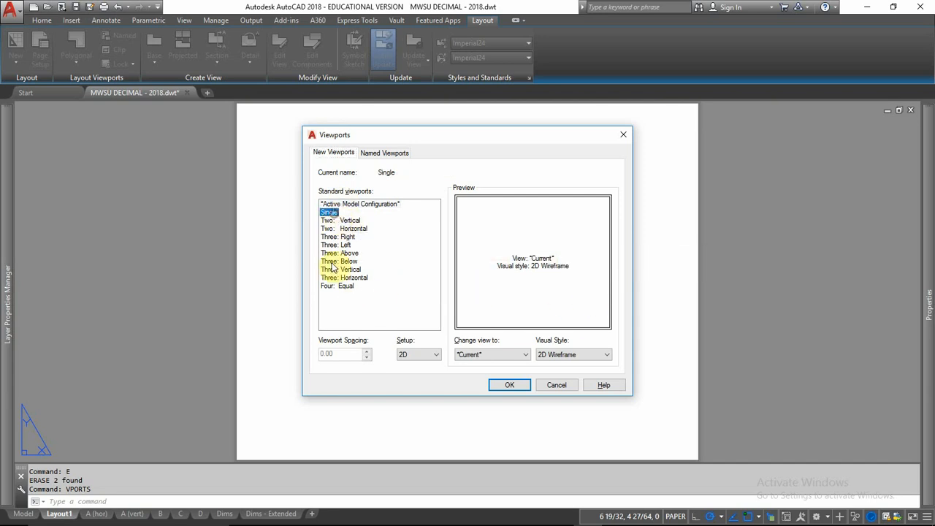
{"action": "left_click", "coordinate": [334, 219]}
{"action": "left_click", "coordinate": [337, 229]}
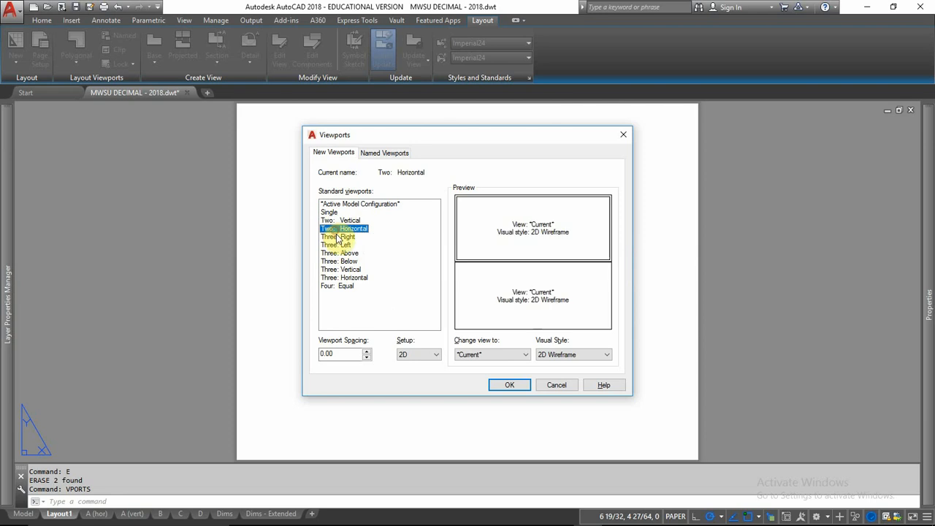
{"action": "left_click", "coordinate": [341, 238]}
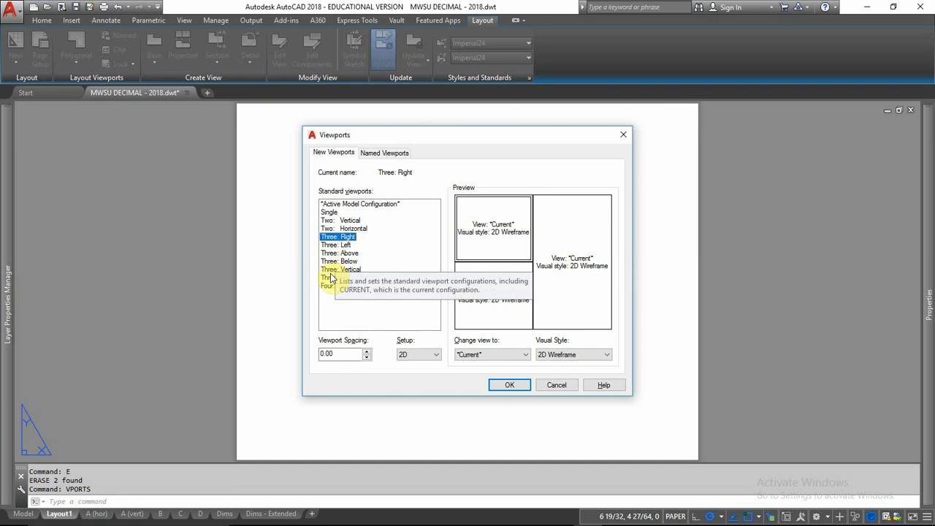
{"action": "left_click", "coordinate": [510, 385]}
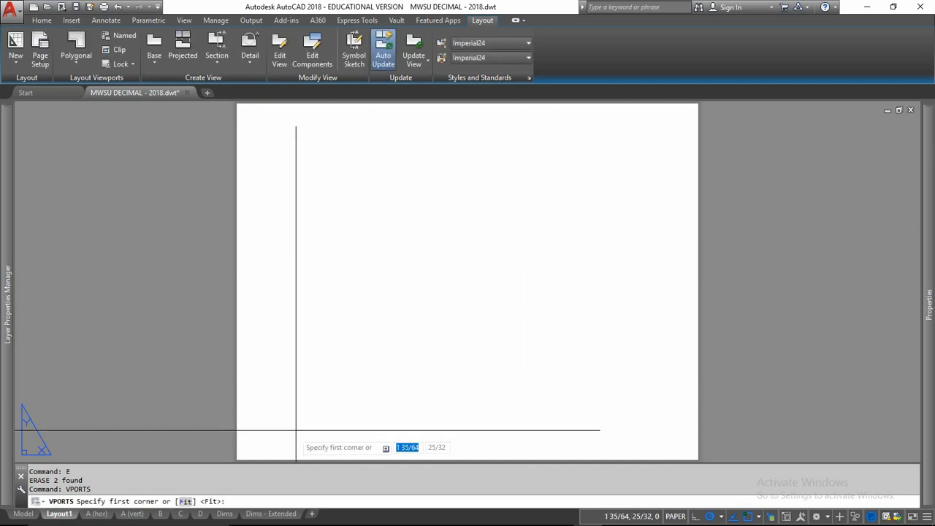
{"action": "left_click", "coordinate": [246, 448]}
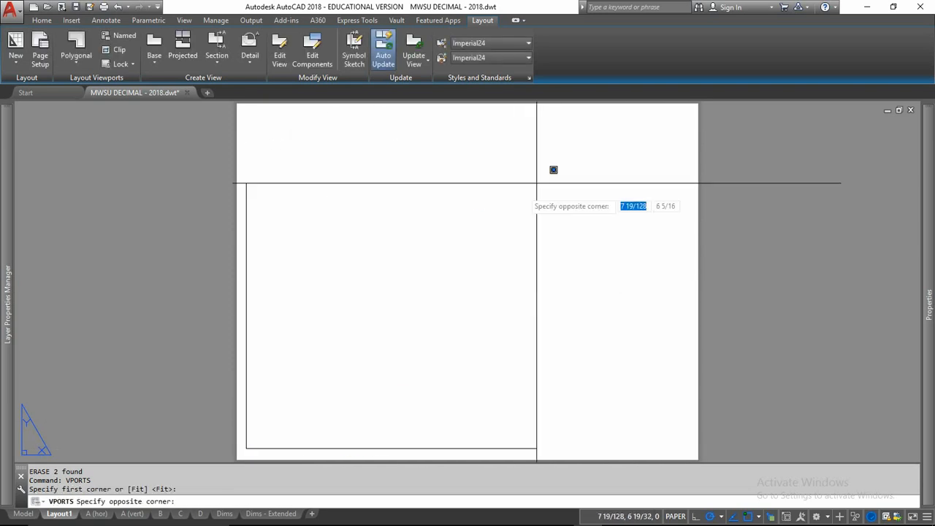
{"action": "left_click", "coordinate": [684, 111]}
Enter model space in the right viewport and make each of the three viewports current in turn
{"action": "double_click", "coordinate": [554, 218]}
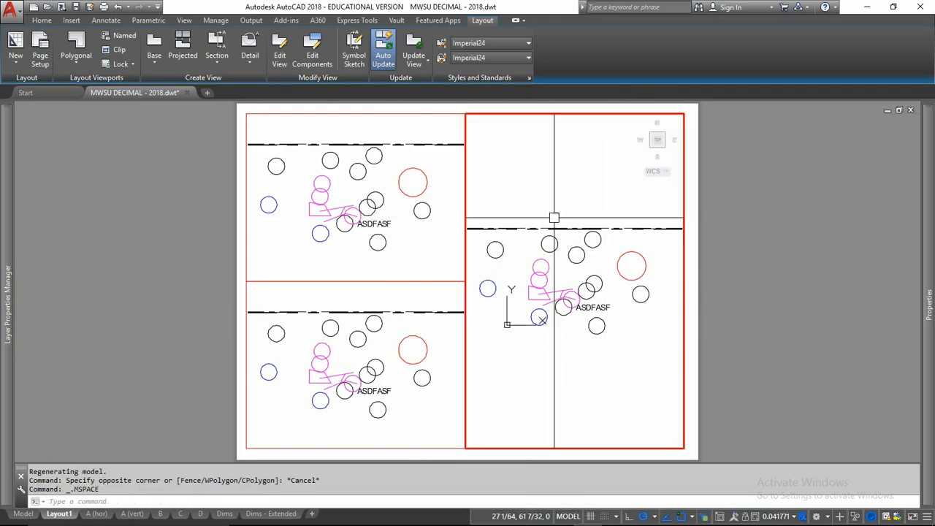
{"action": "left_click", "coordinate": [442, 219]}
{"action": "left_click", "coordinate": [436, 340]}
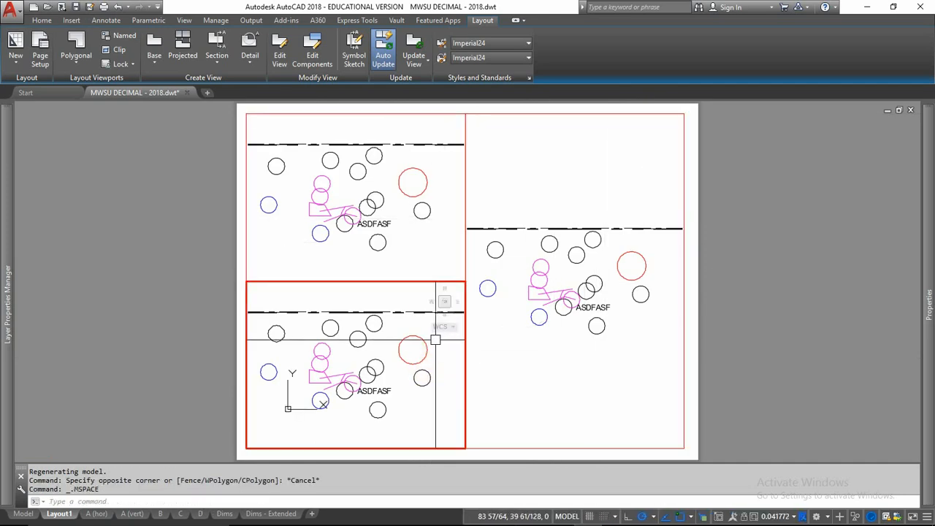
{"action": "left_click", "coordinate": [537, 345]}
{"action": "left_click", "coordinate": [556, 203]}
{"action": "left_click", "coordinate": [448, 205]}
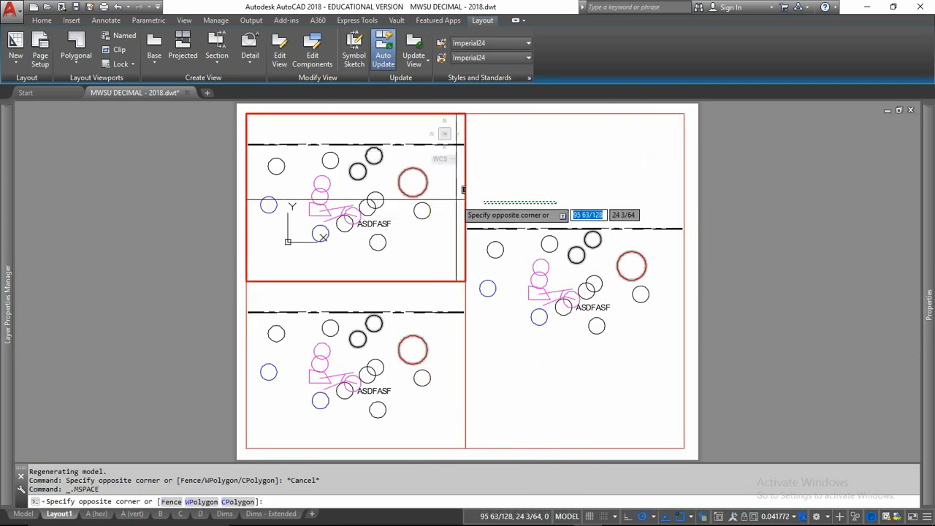
{"action": "left_click", "coordinate": [555, 203]}
{"action": "left_click", "coordinate": [512, 325]}
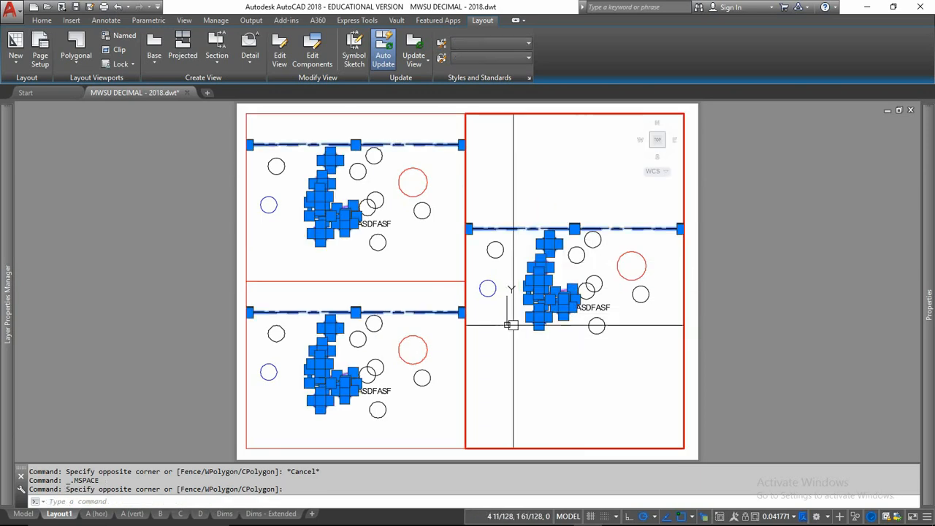
{"action": "key", "text": "Escape"}
{"action": "key", "text": "Escape"}
{"action": "key", "text": "Escape"}
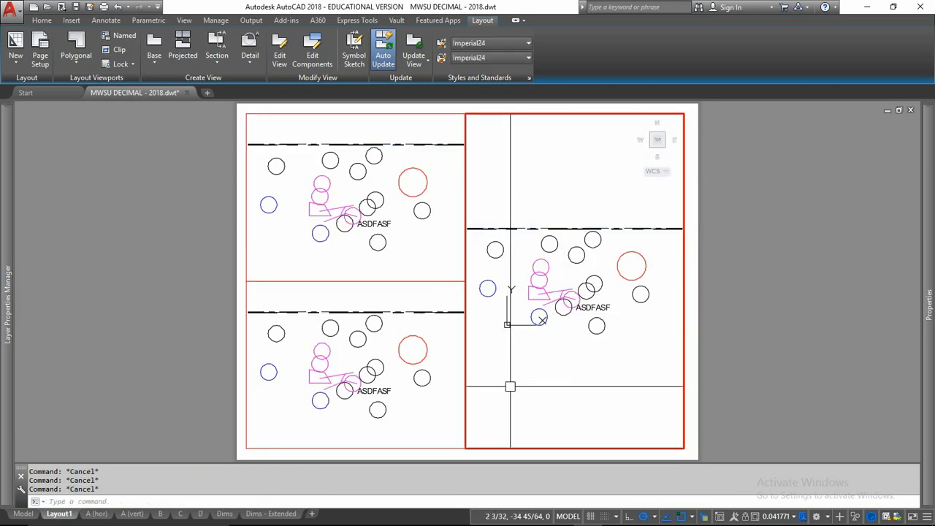
Make the lower-left and upper-left viewports current in turn, and return to paper space
{"action": "left_click", "coordinate": [438, 400]}
{"action": "left_click", "coordinate": [396, 261]}
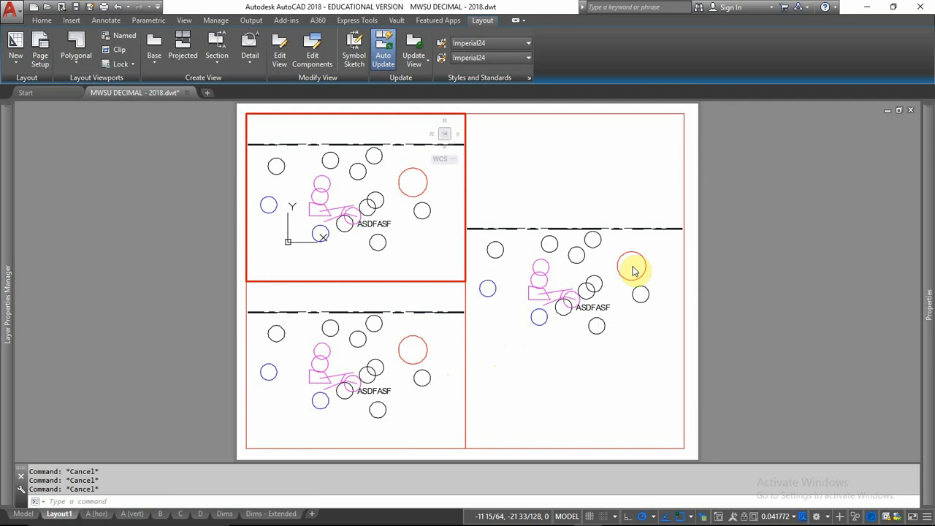
{"action": "double_click", "coordinate": [171, 277]}
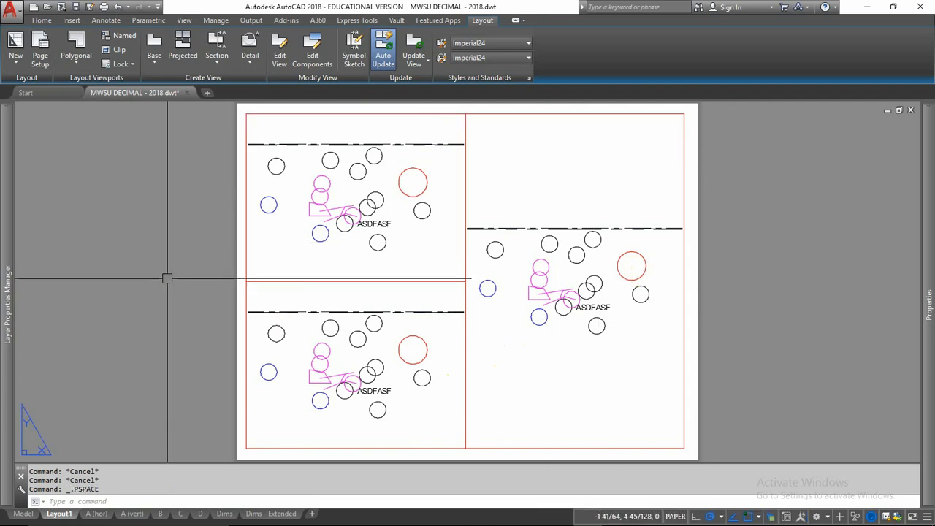